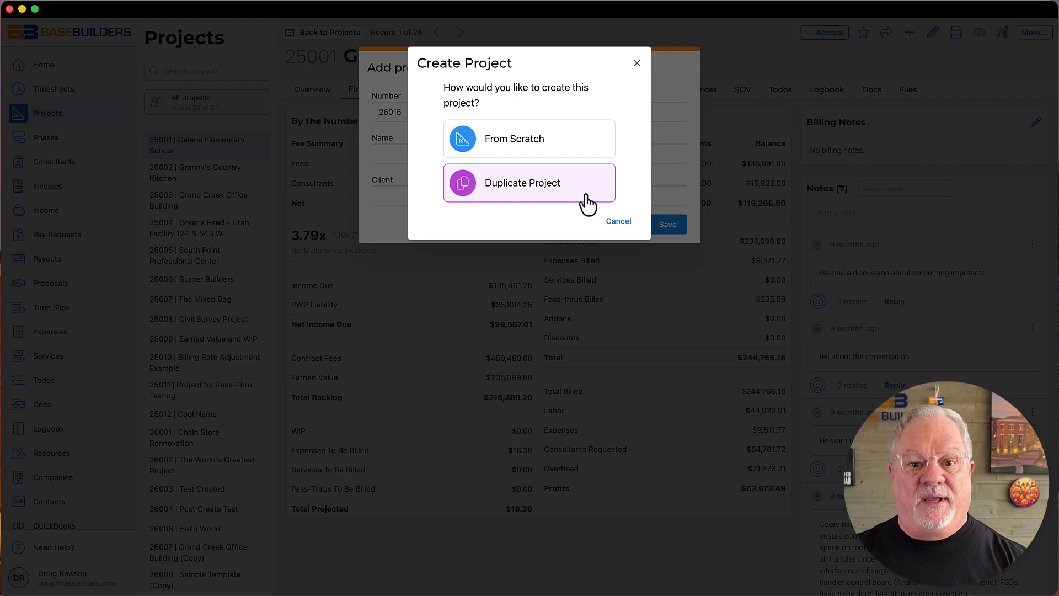
- Start a project from scratch and choose Restaurant Enterprizes as its client
click(574, 150)
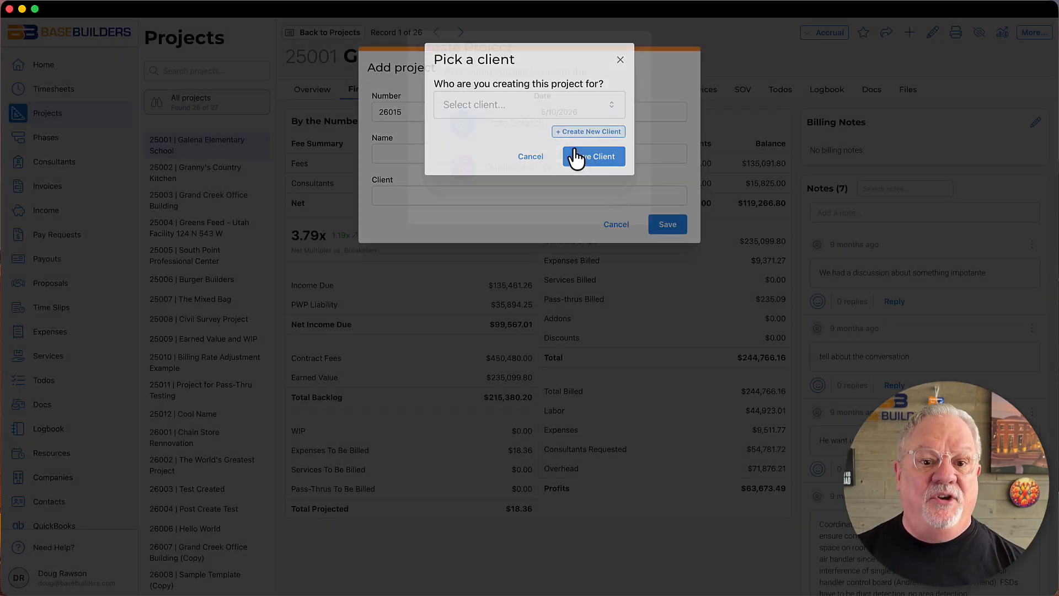
click(504, 110)
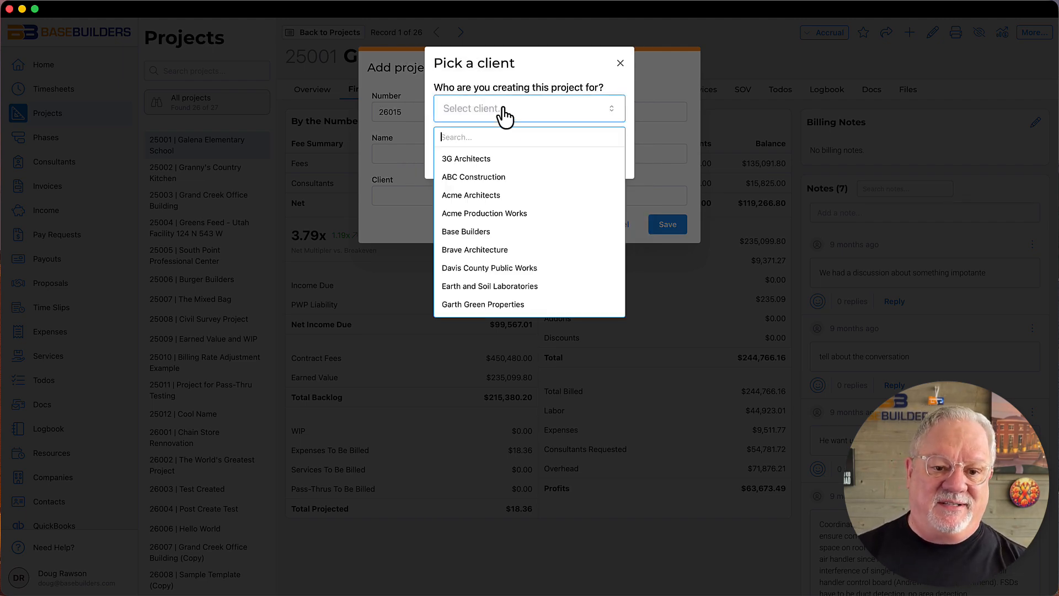
scroll(489, 257, down, 1)
scroll(488, 257, down, 1)
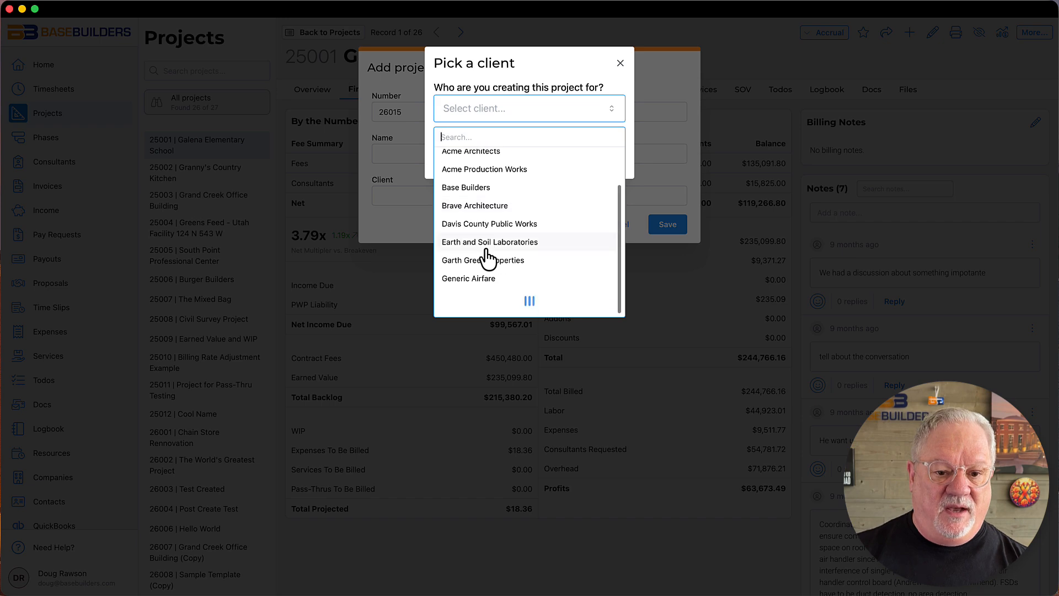
scroll(488, 257, down, 5)
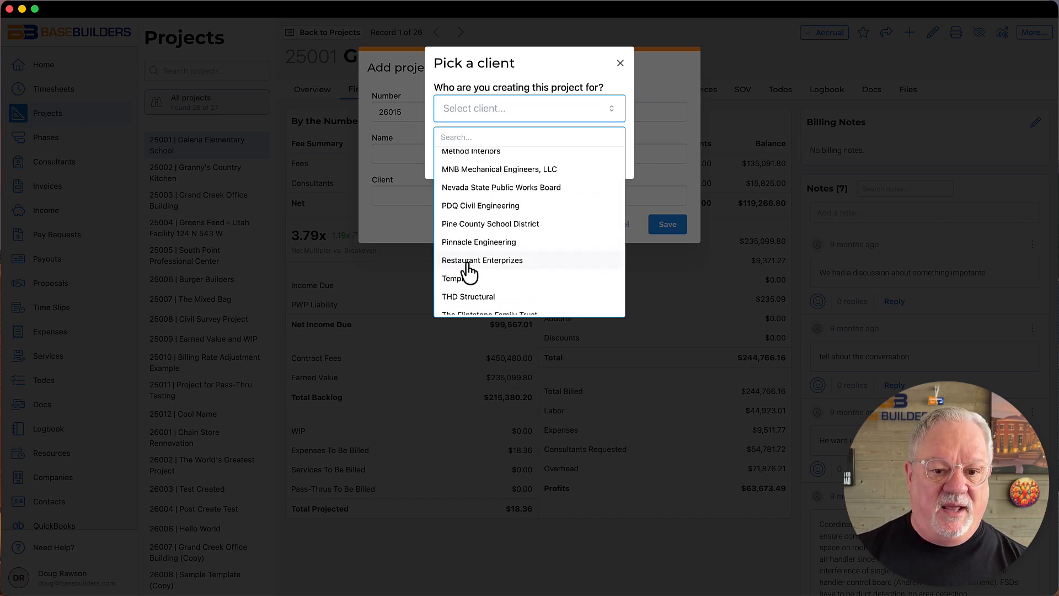
click(467, 261)
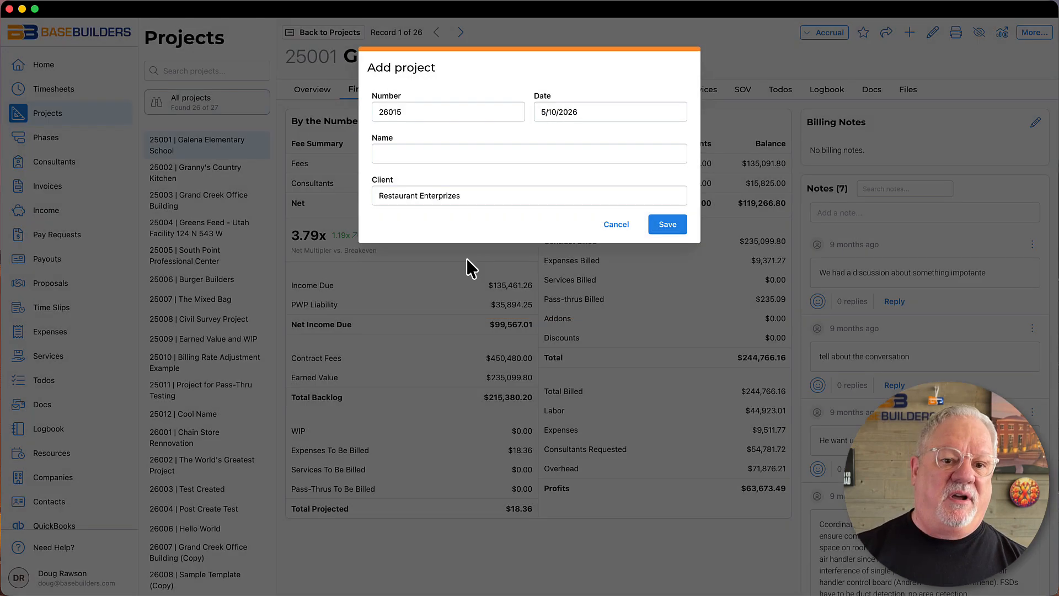
- Name the new project "A New Diner" and save it
click(500, 155)
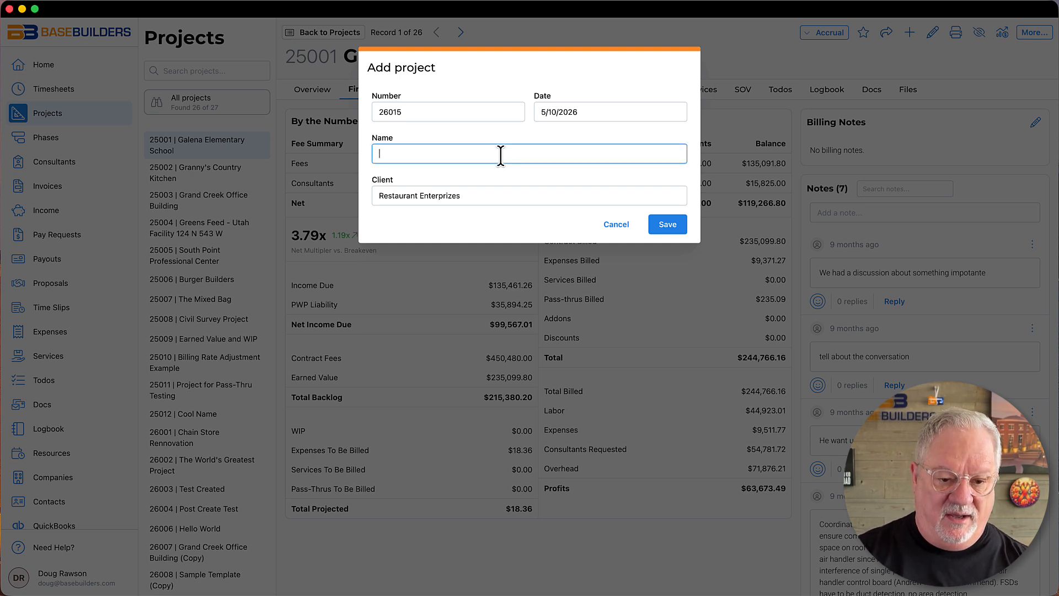
text(A New Din)
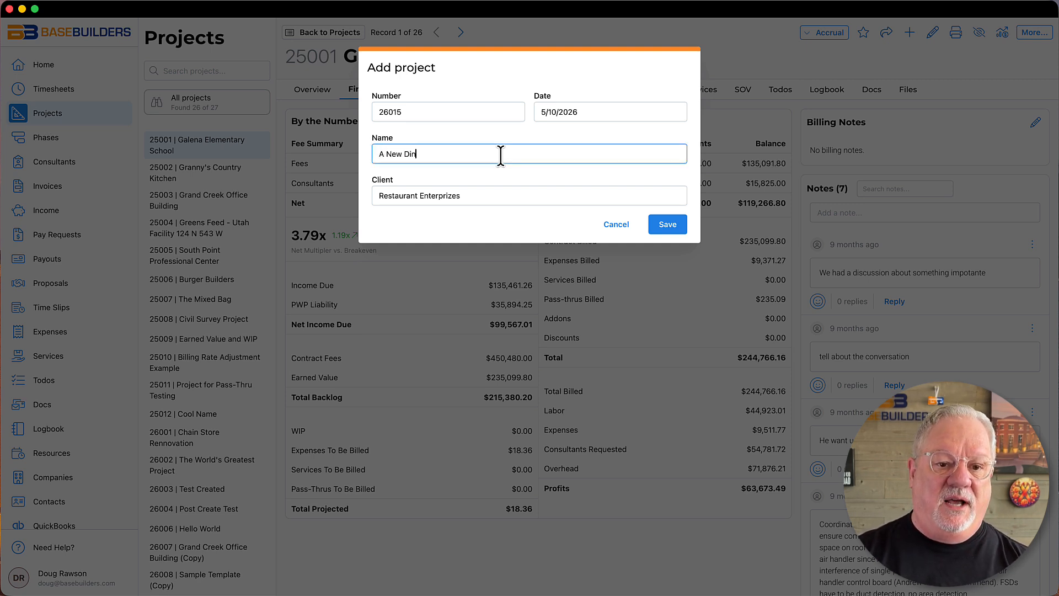
text(n)
key(BackSpace)
text(er)
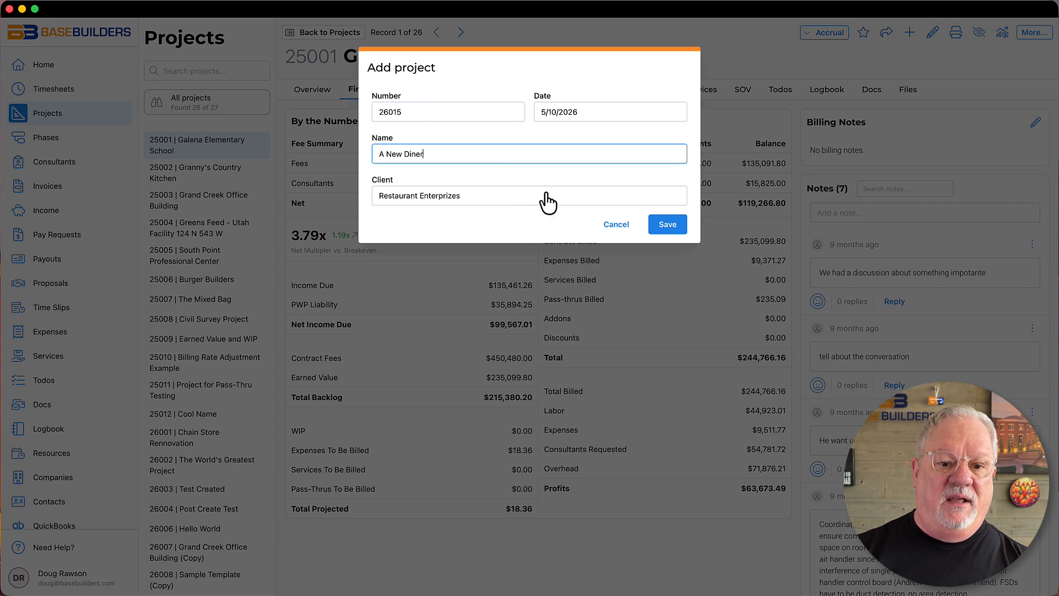
click(664, 238)
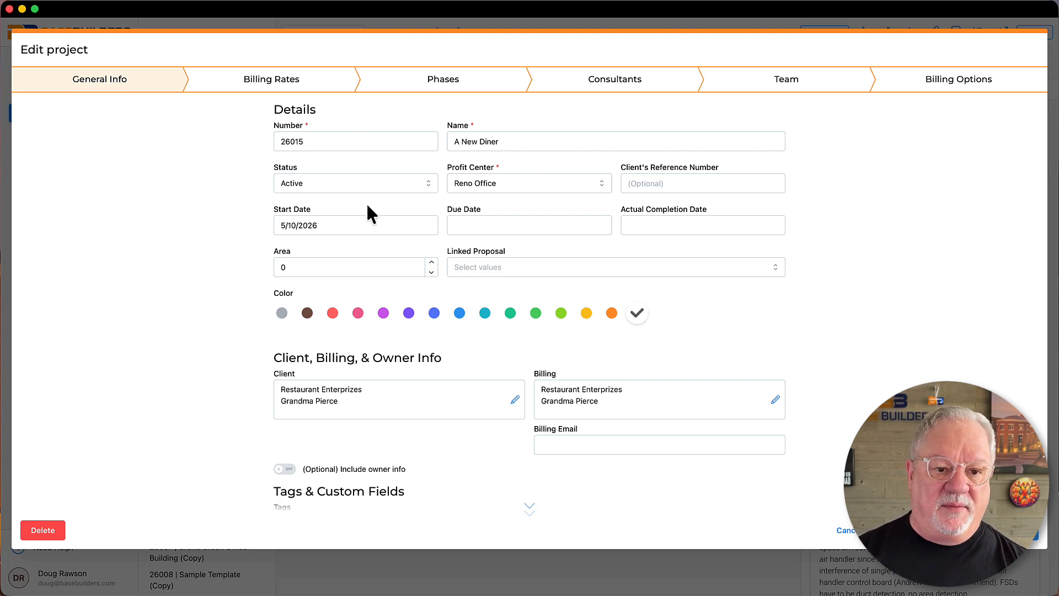
- Review the available project statuses without changing the selection, and set the project's area to 12000
click(415, 187)
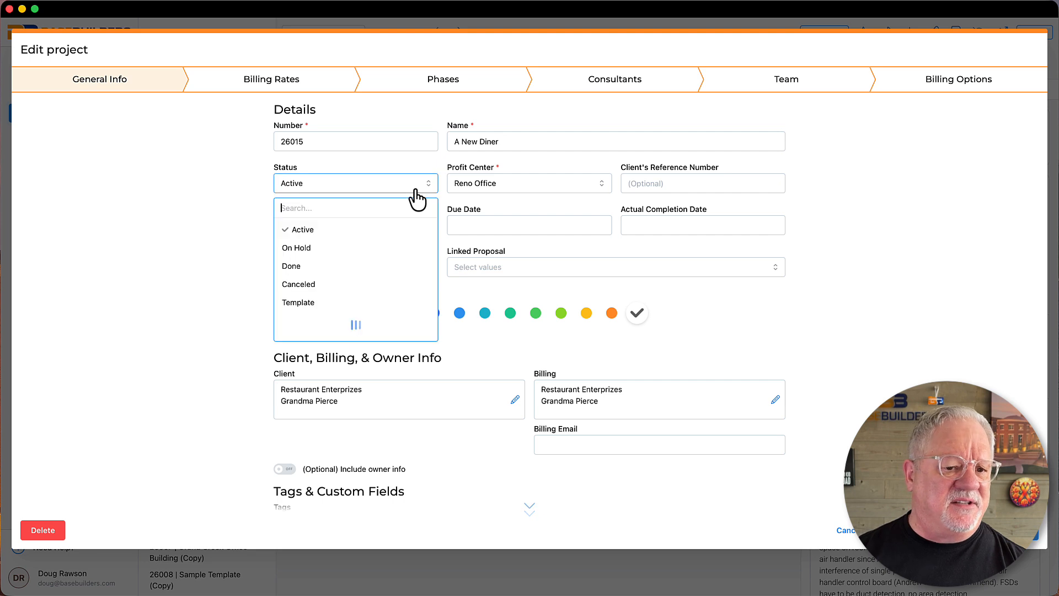
click(245, 194)
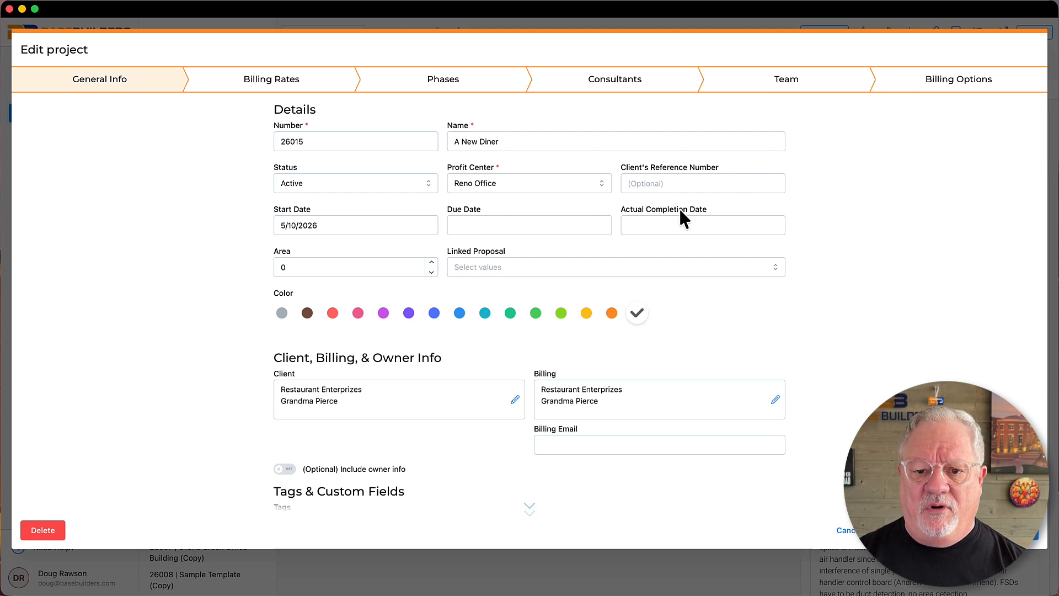
click(281, 267)
text(12000)
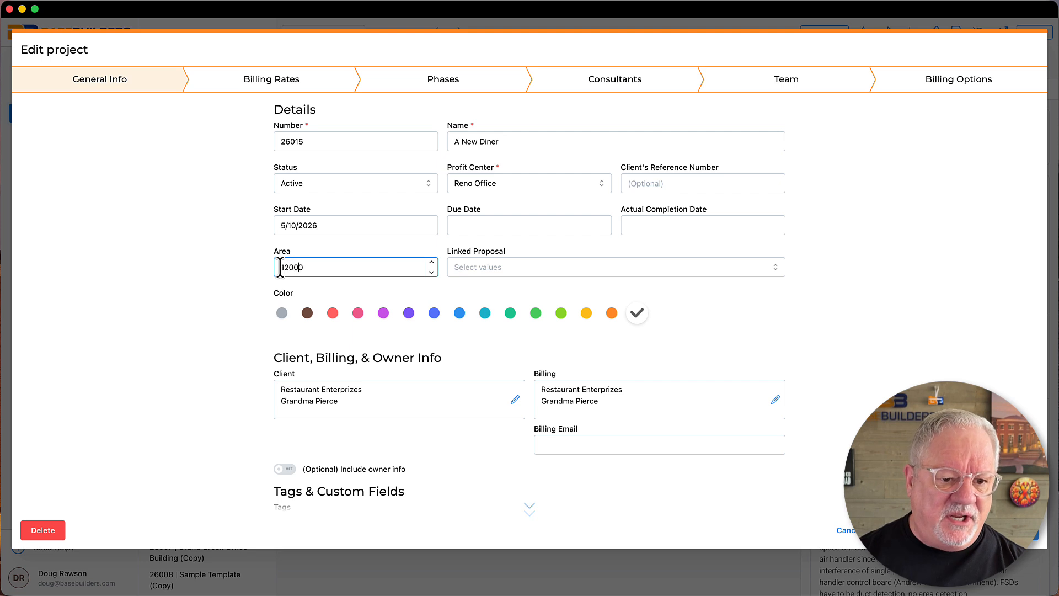
click(258, 277)
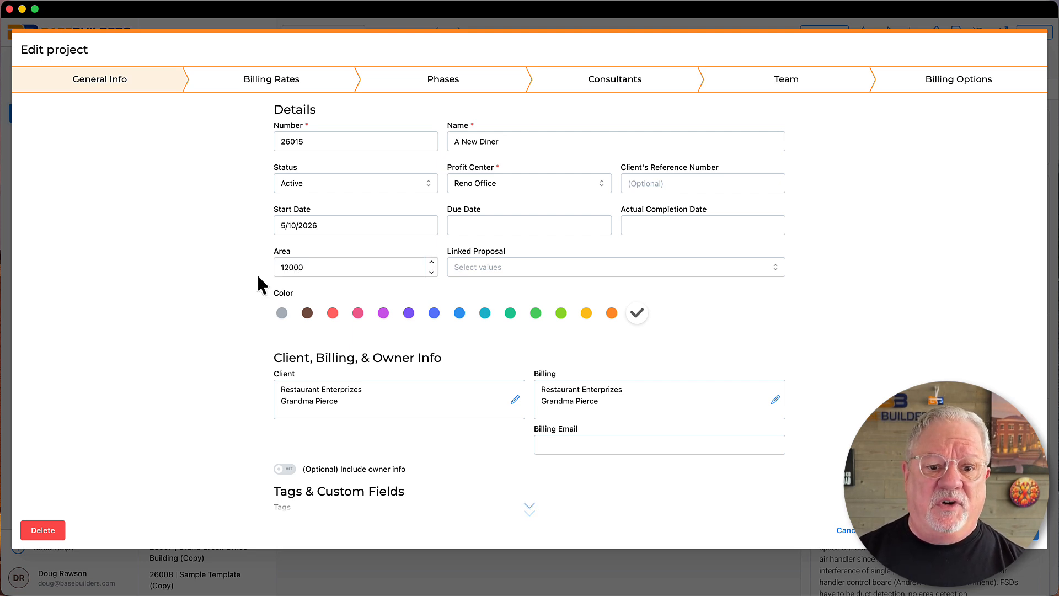
- Add the client company's listed address to the project's client details and save the selection
scroll(257, 276, down, 4)
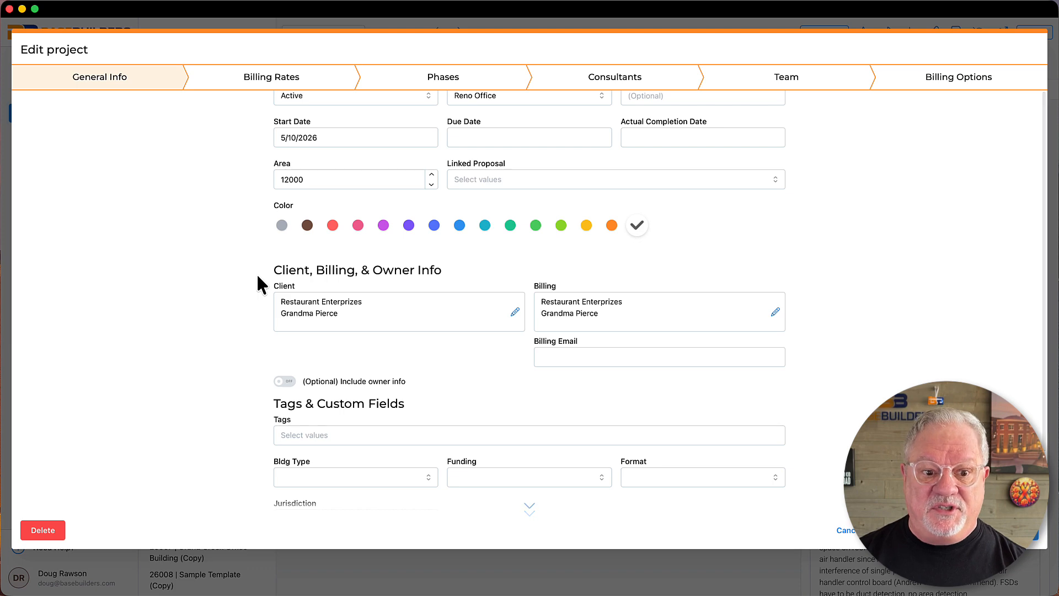
scroll(258, 276, down, 1)
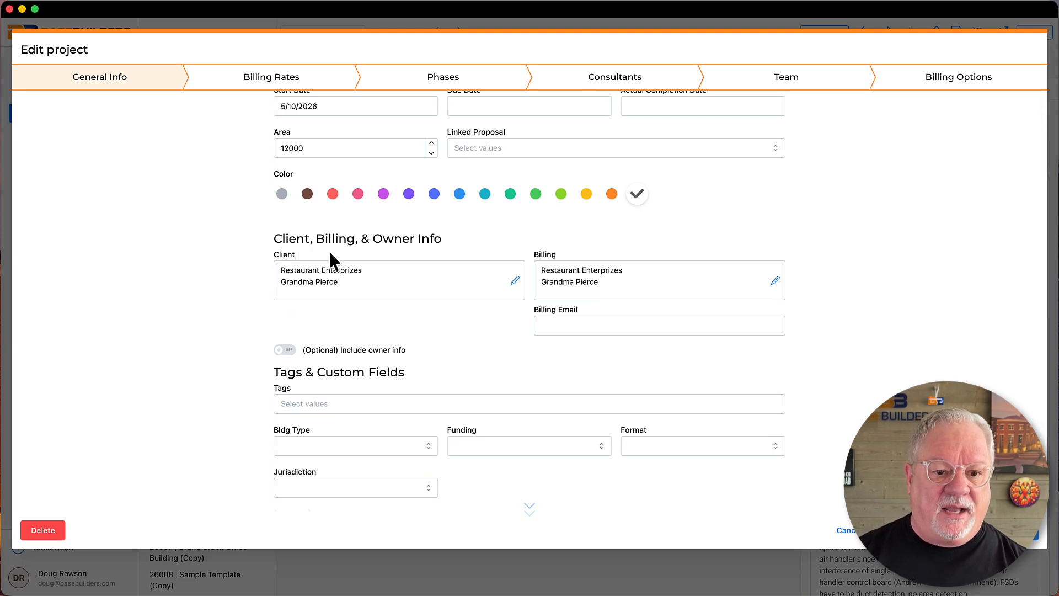
click(515, 281)
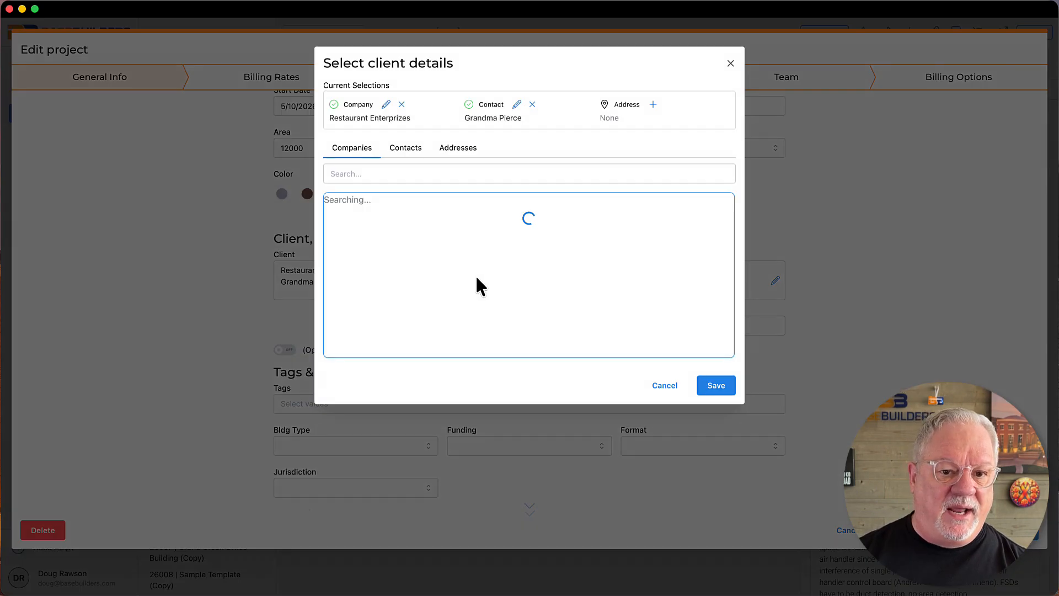
click(462, 154)
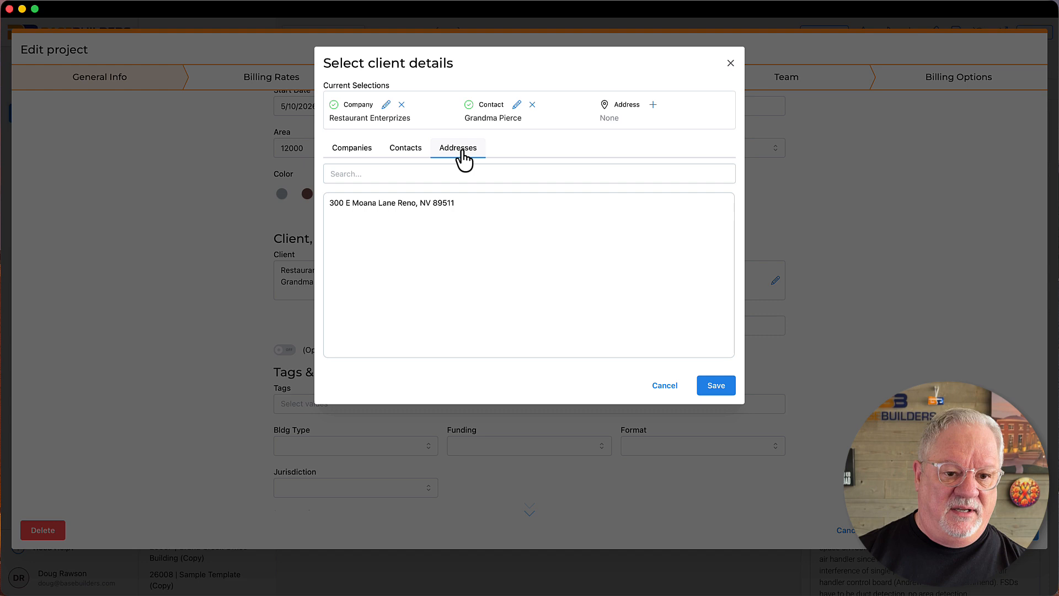
click(402, 204)
click(717, 397)
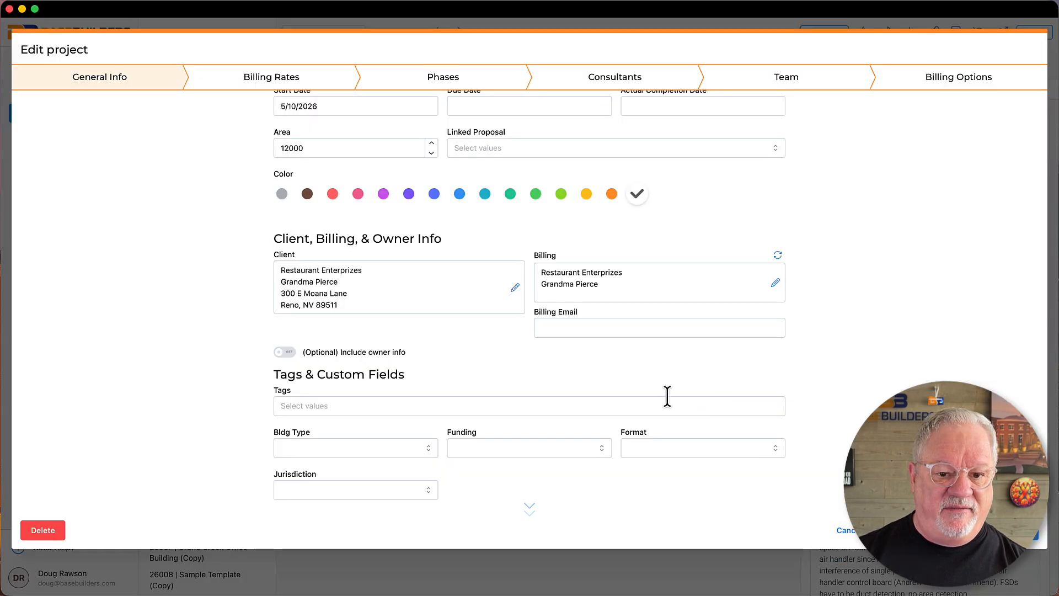
scroll(422, 347, down, 1)
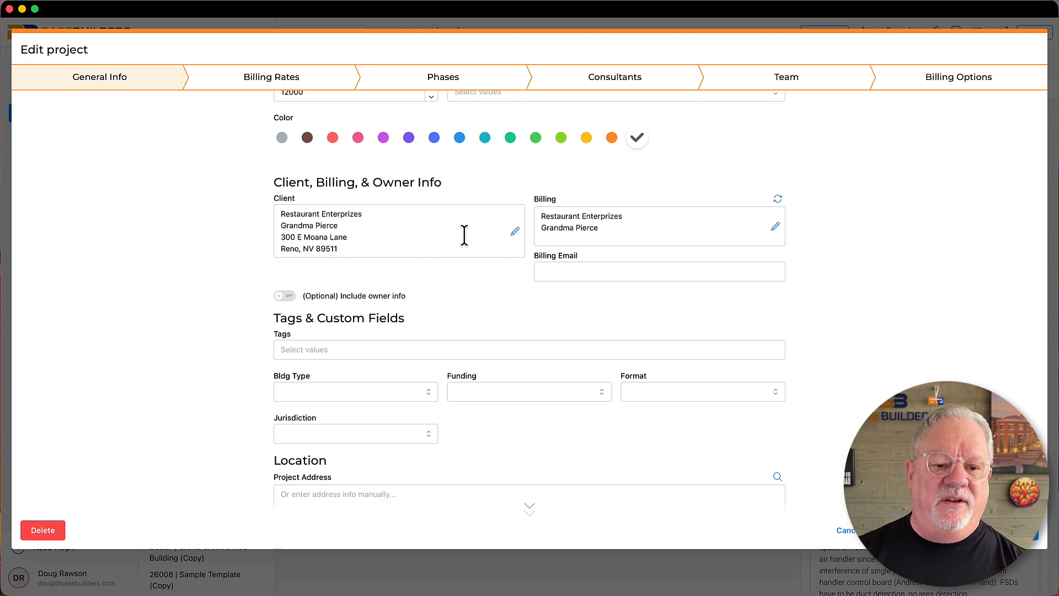
scroll(464, 235, down, 2)
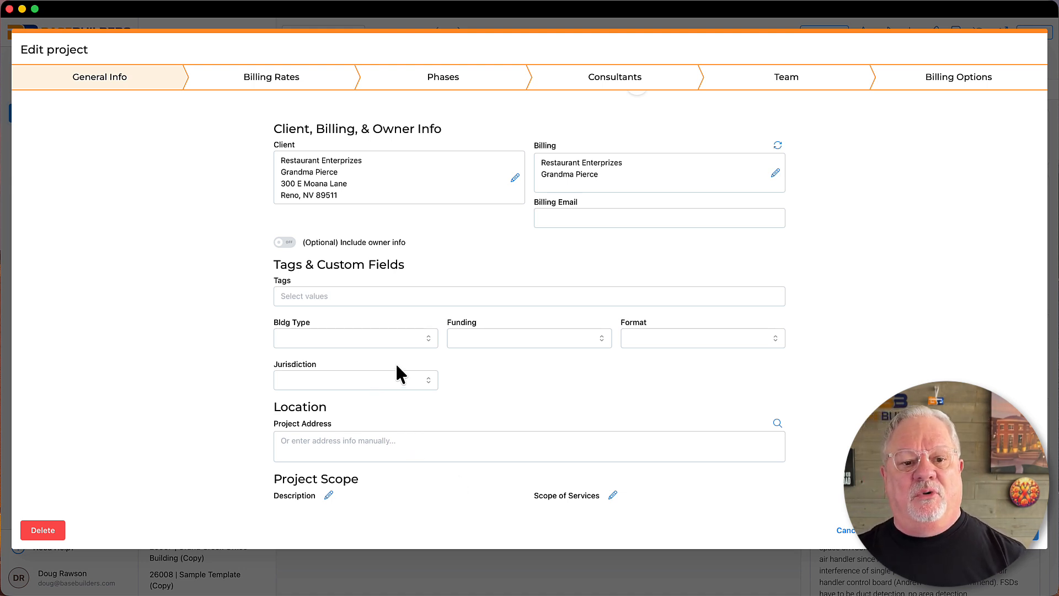
- Import all master billing rates of the Private Sector group into the project
click(277, 87)
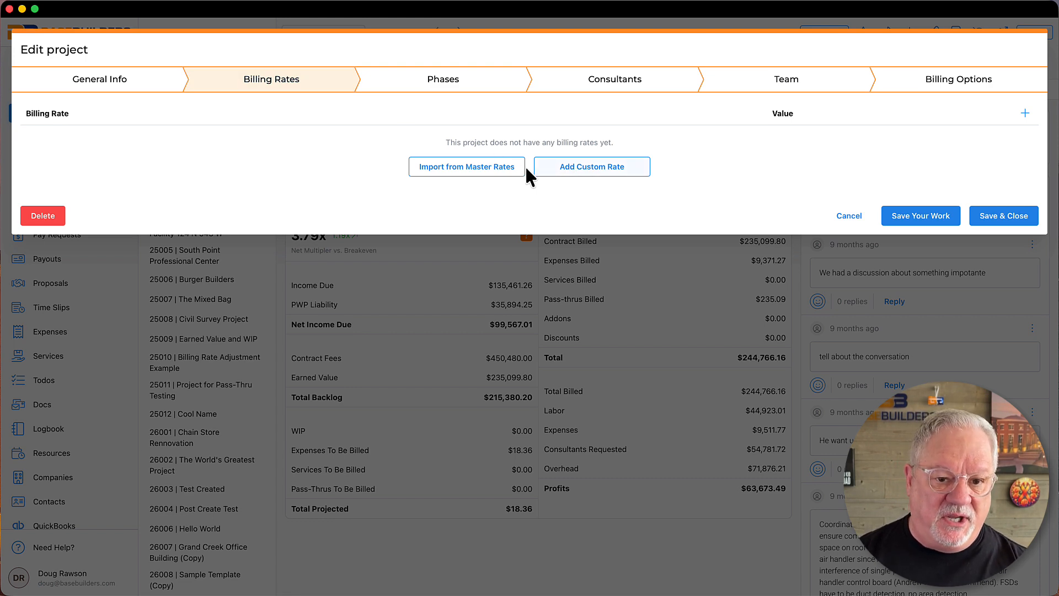
click(493, 176)
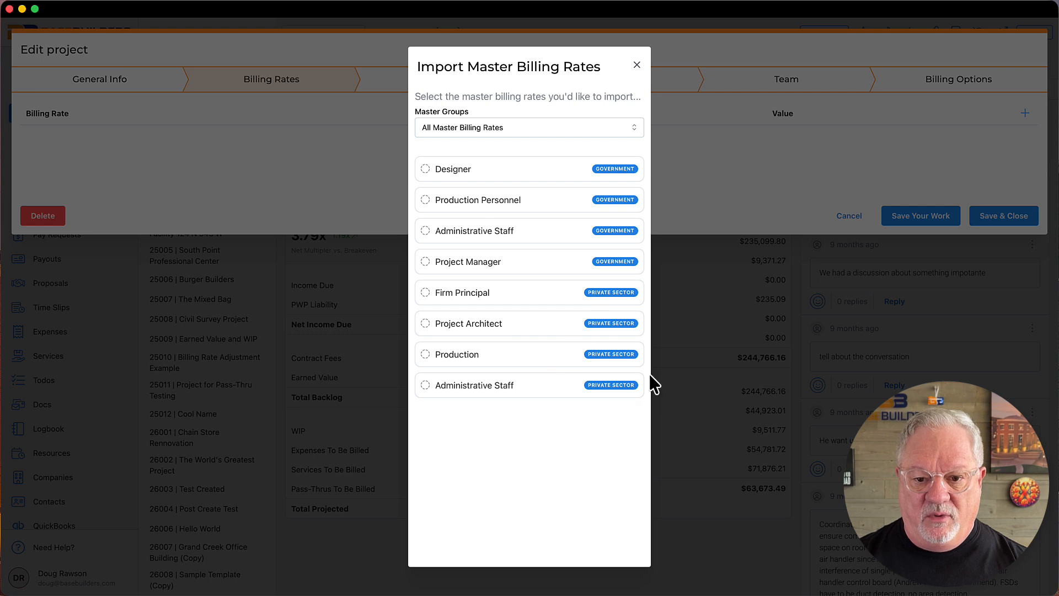
click(526, 132)
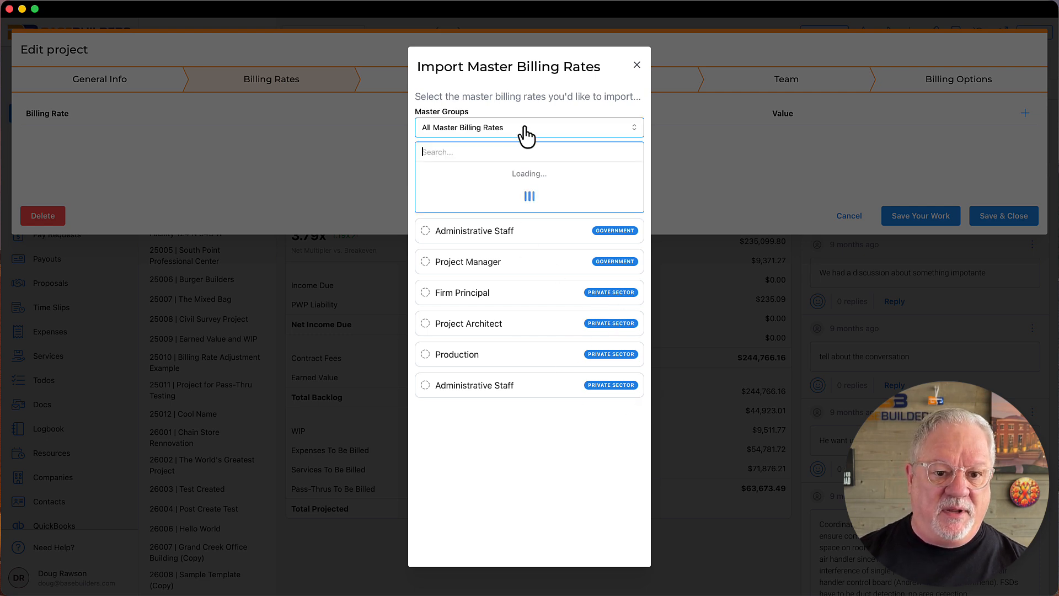
click(439, 193)
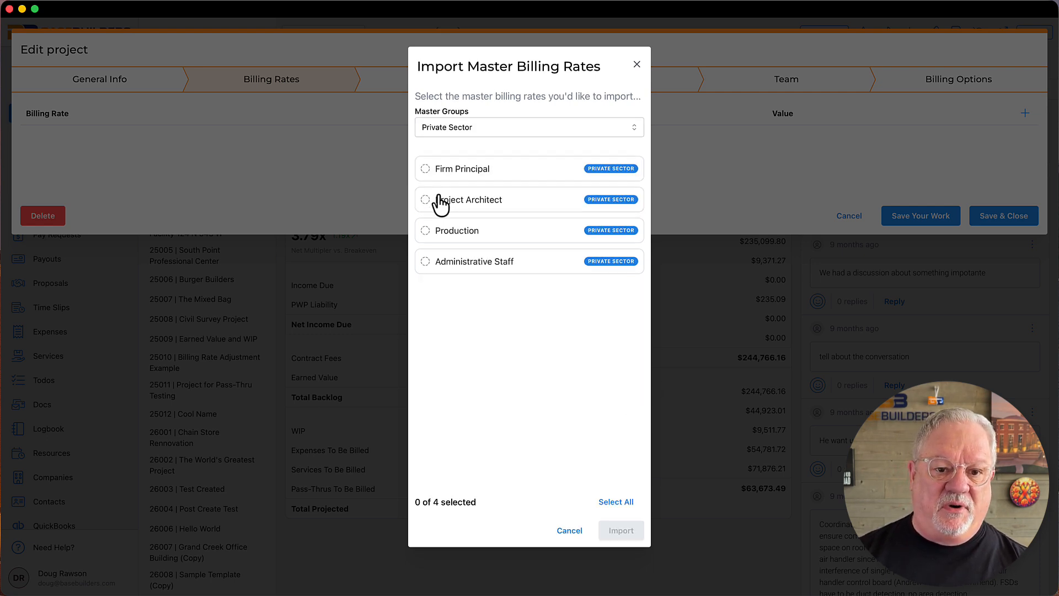
click(615, 502)
click(620, 531)
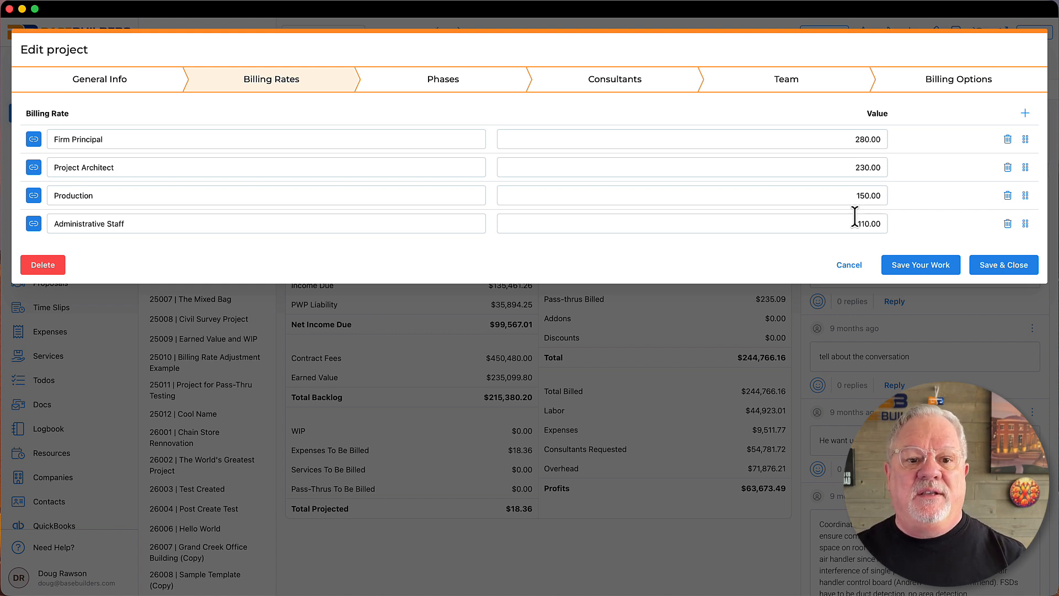
- Import the Typical Project master phases: Schematic Design, Design Develoment, Construction Documents, Bidding and Construction Administration
click(481, 96)
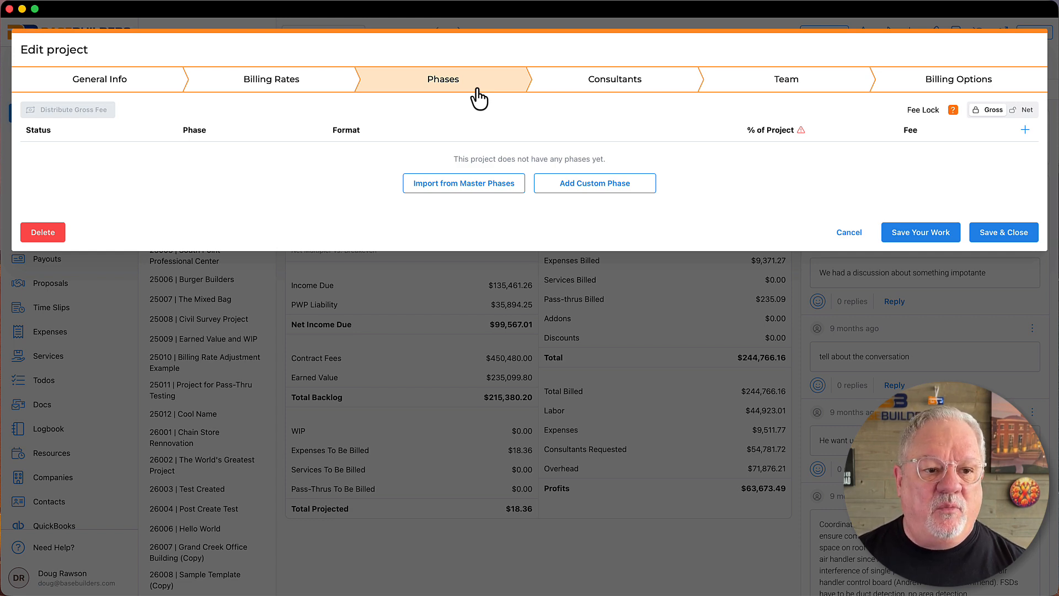
click(476, 186)
click(460, 196)
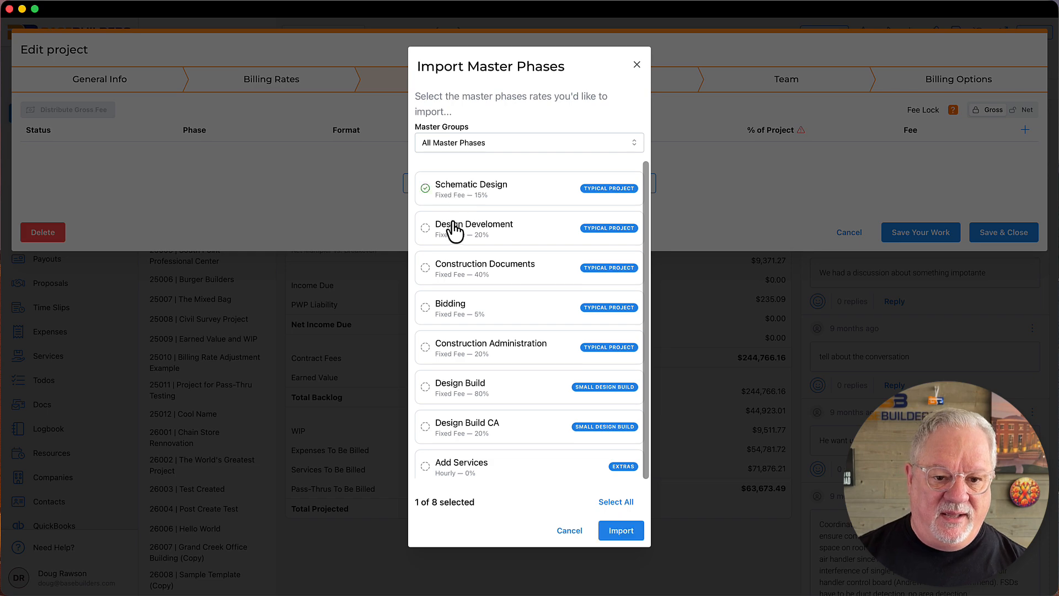
click(450, 228)
click(453, 280)
click(446, 319)
click(448, 361)
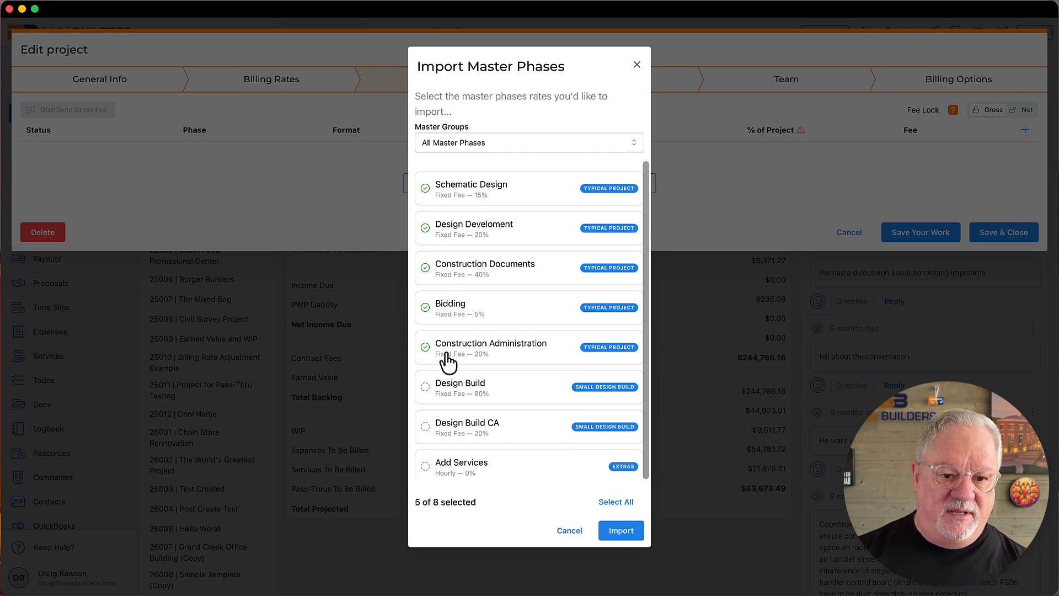
click(622, 534)
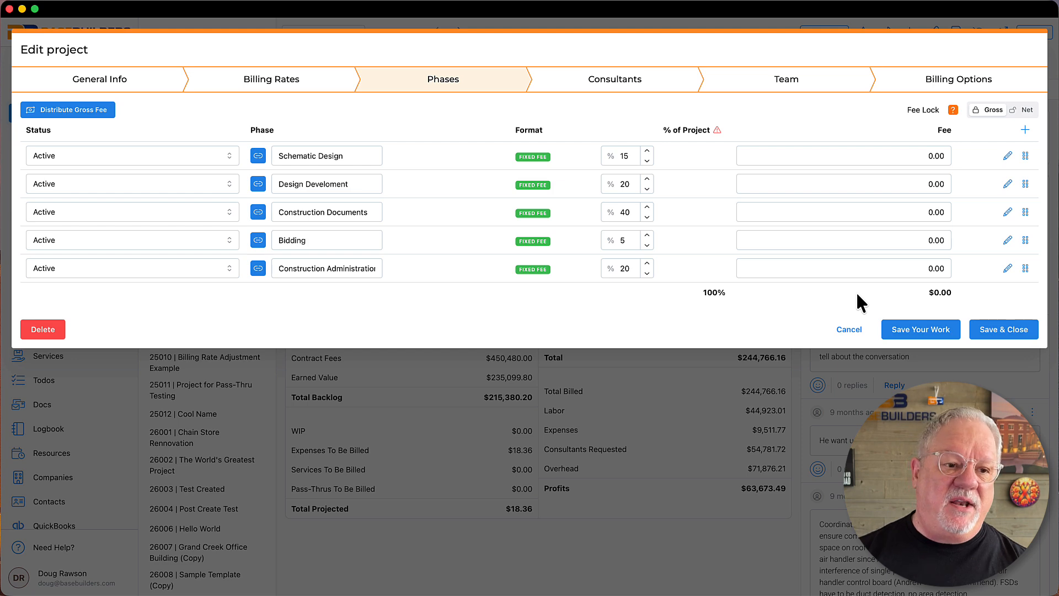
- Distribute a gross fee of 50,000.00 across the project phases and switch the fee lock to Net
click(59, 113)
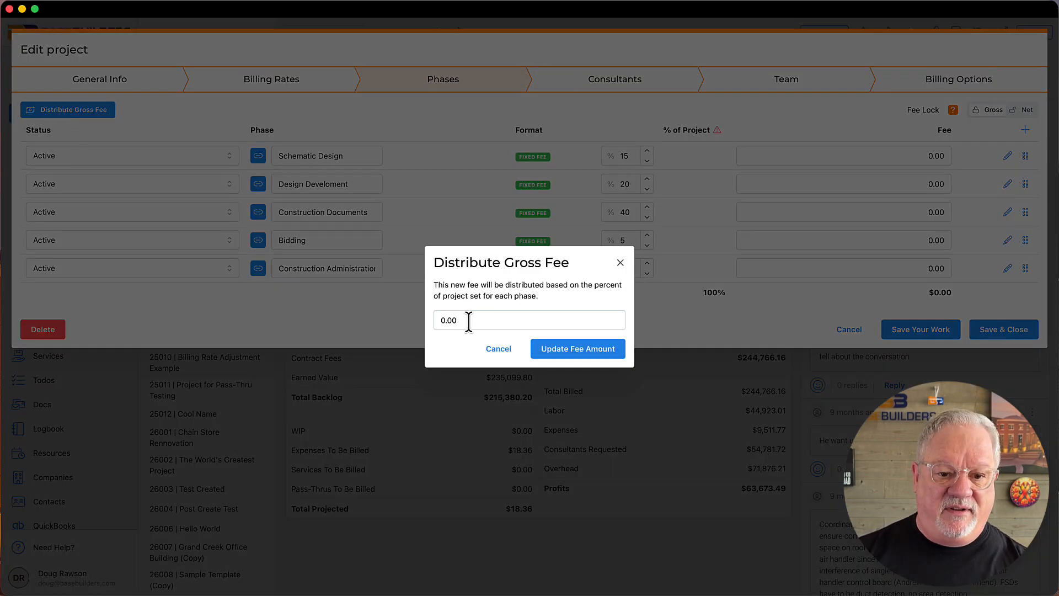
click(441, 321)
text(5000)
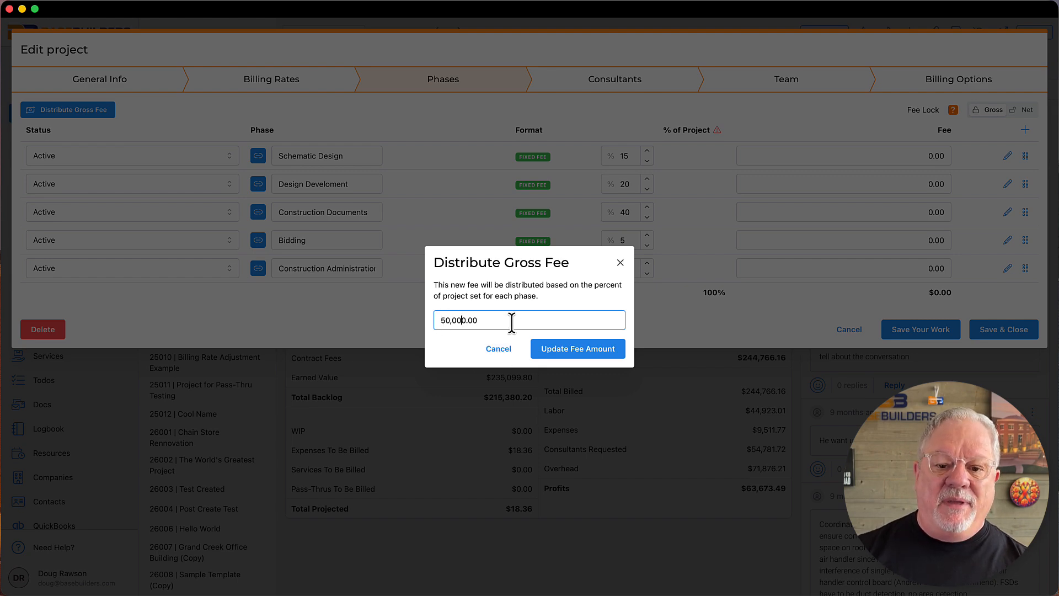
click(556, 352)
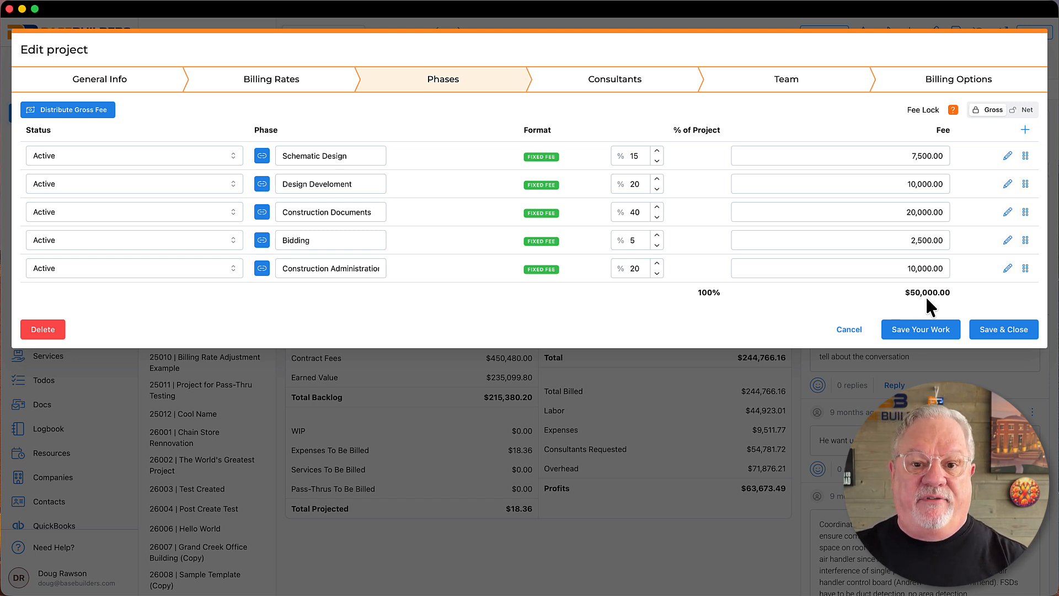
click(1026, 110)
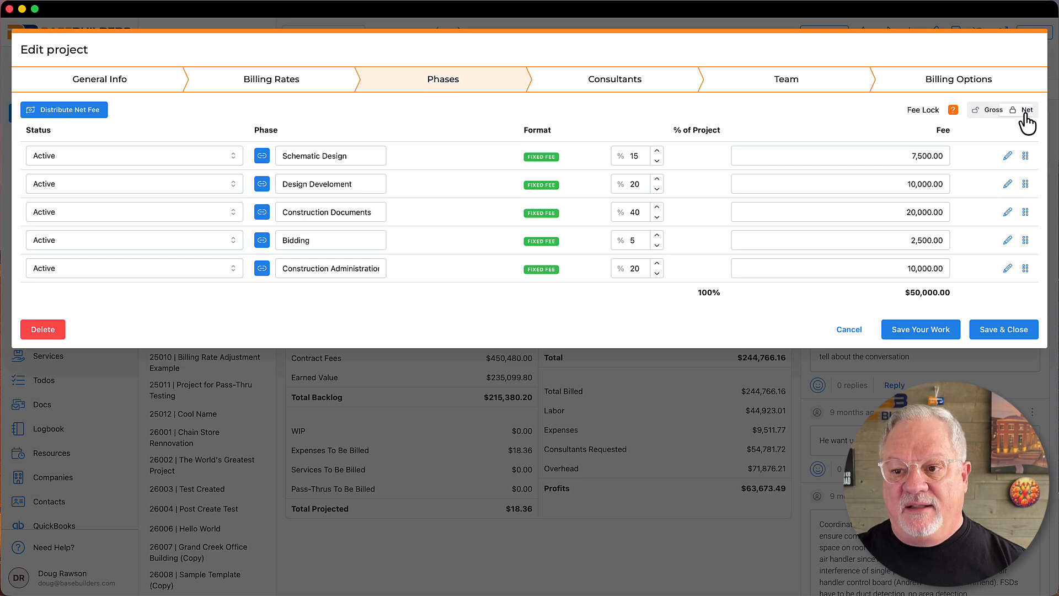
- Add Acme Architects as a project consultant with its primary contact and listed address, and save the selection
click(630, 95)
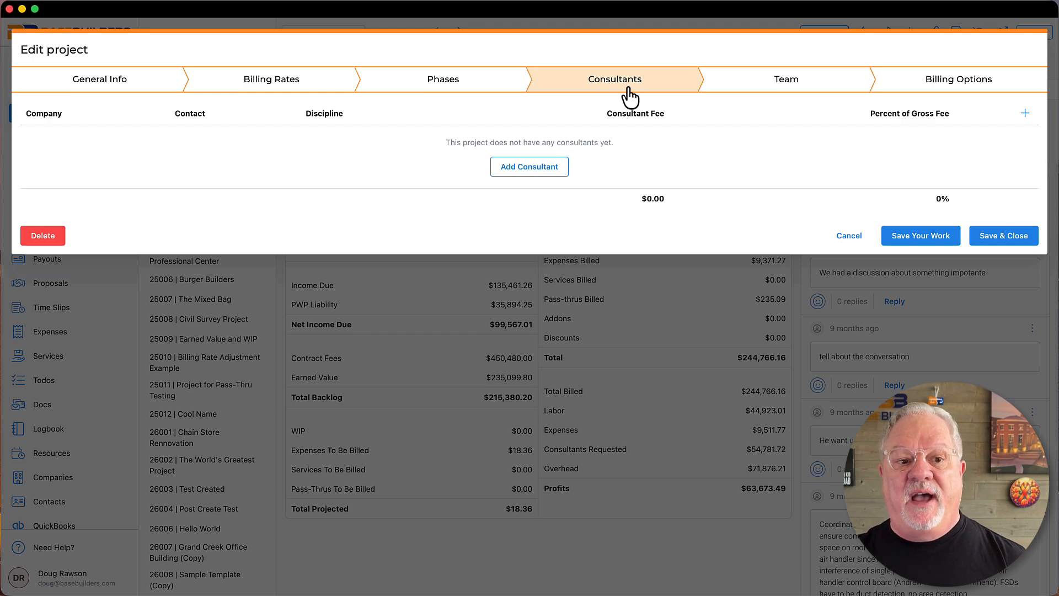
click(544, 169)
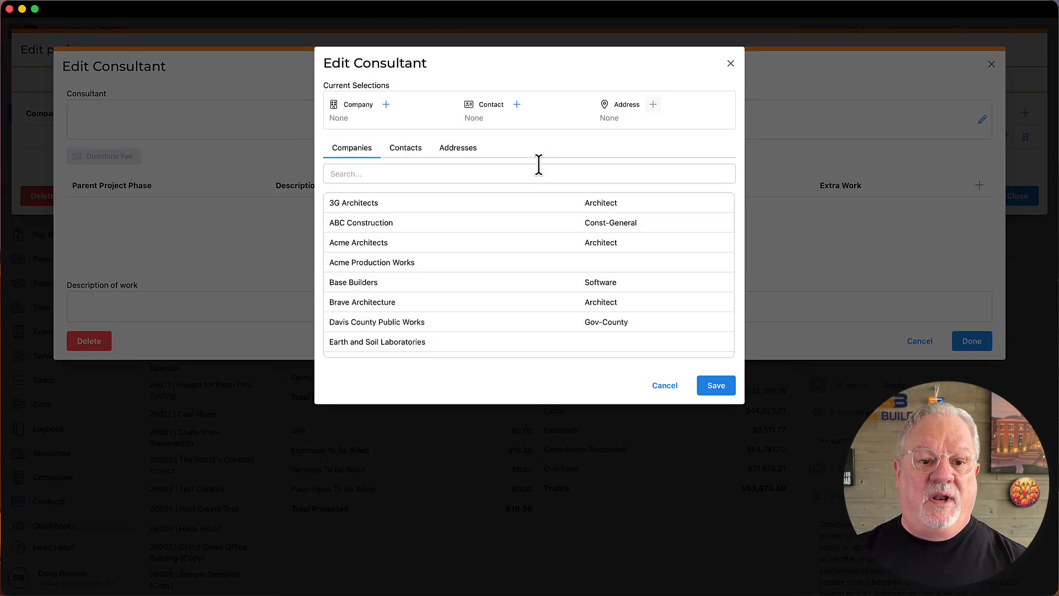
click(359, 244)
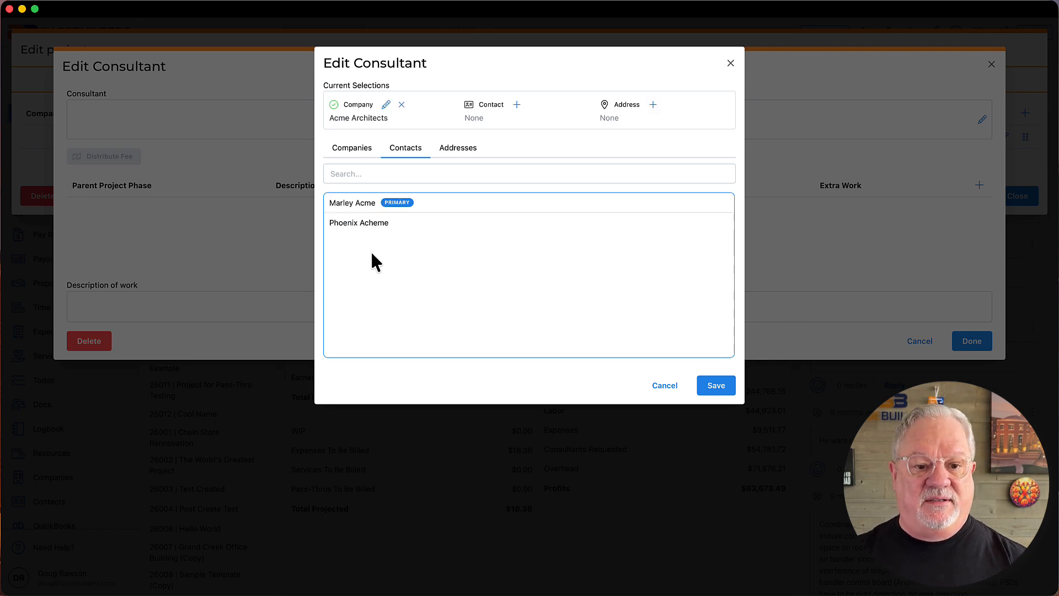
click(348, 210)
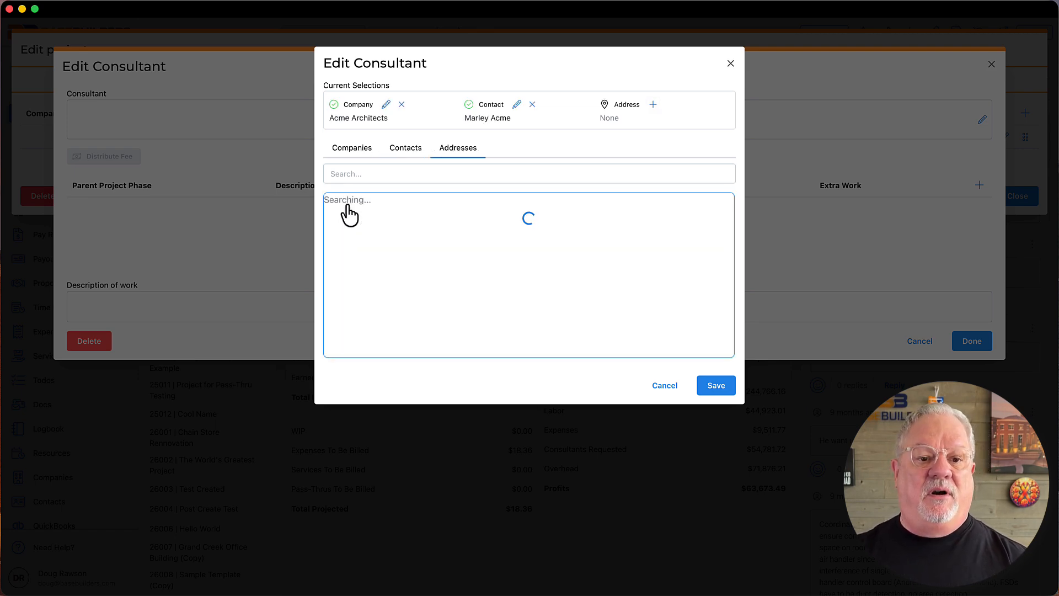
click(345, 207)
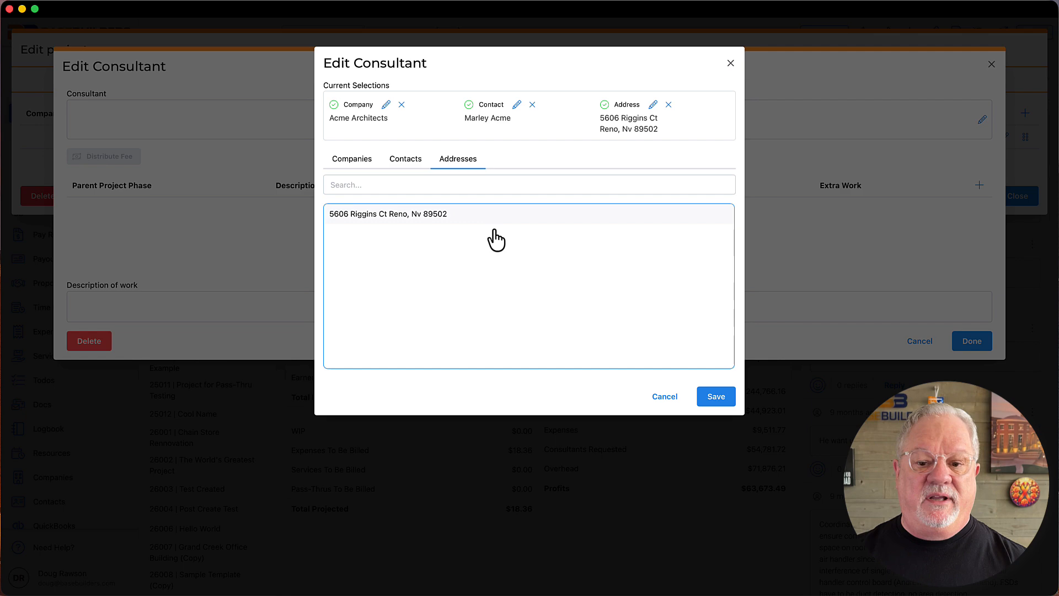
click(716, 386)
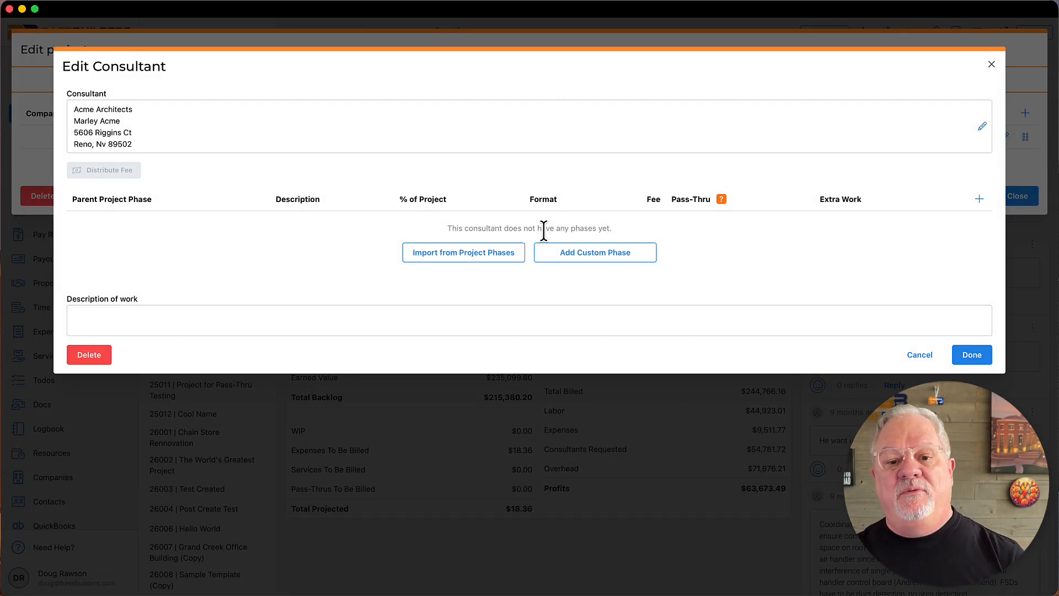
- Import the Schematic Design, Design Develoment, Construction Documents, Bidding and Construction Administration project phases for the Acme Architects consultant
click(475, 257)
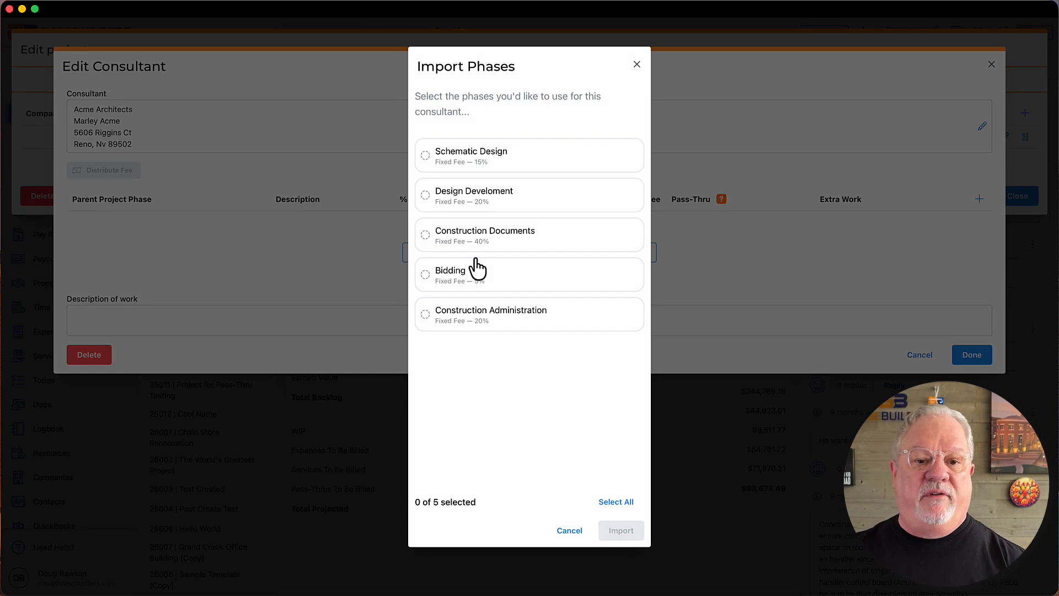
click(430, 153)
click(433, 197)
click(442, 250)
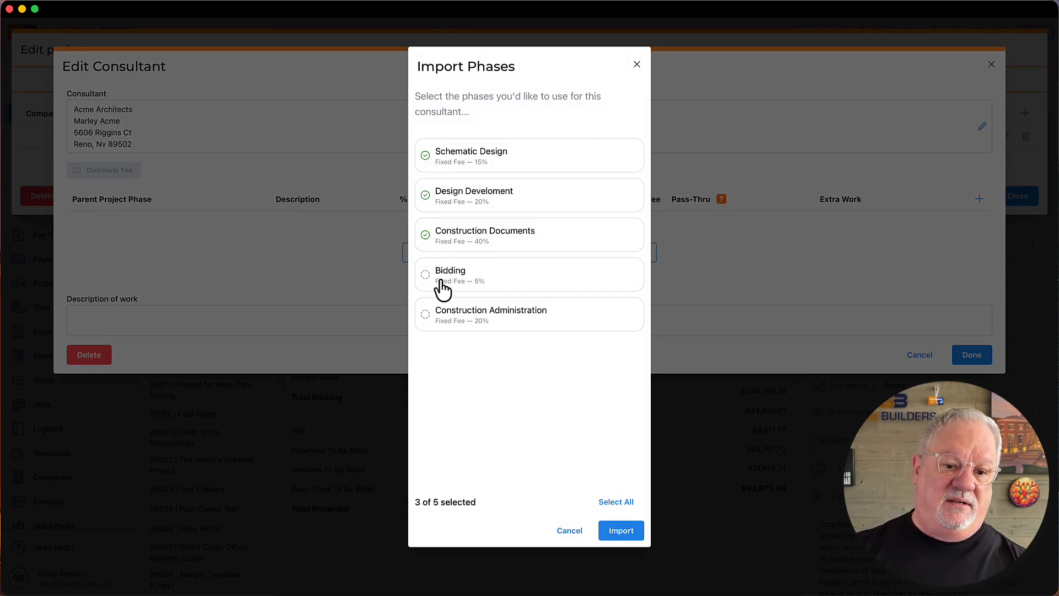
click(440, 289)
click(444, 322)
click(623, 532)
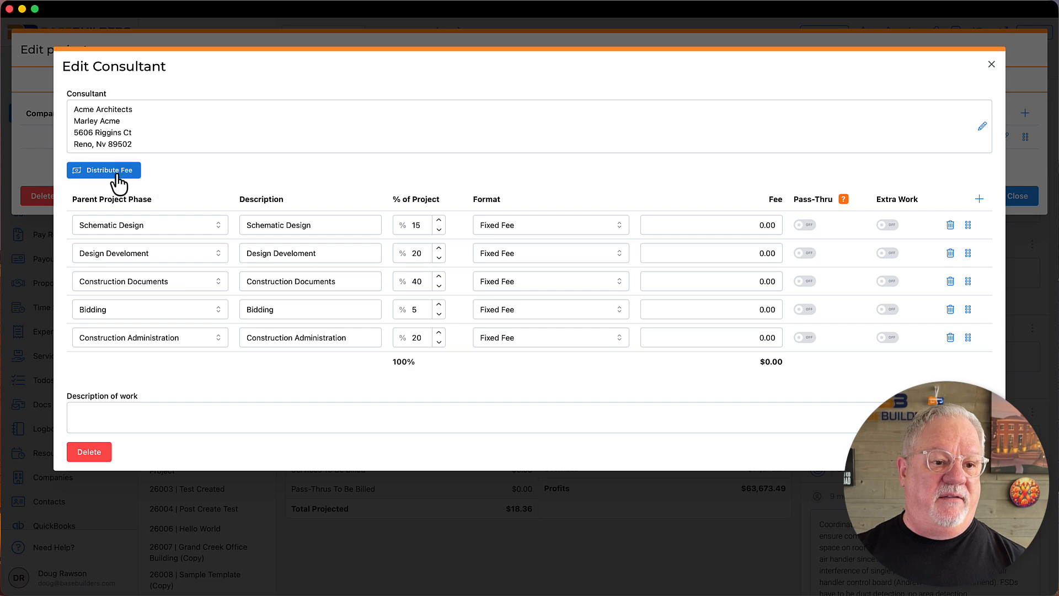
- Distribute a consultant fee of 10,000.00 across the Acme Architects phases and finish the consultant entry
click(88, 171)
click(438, 331)
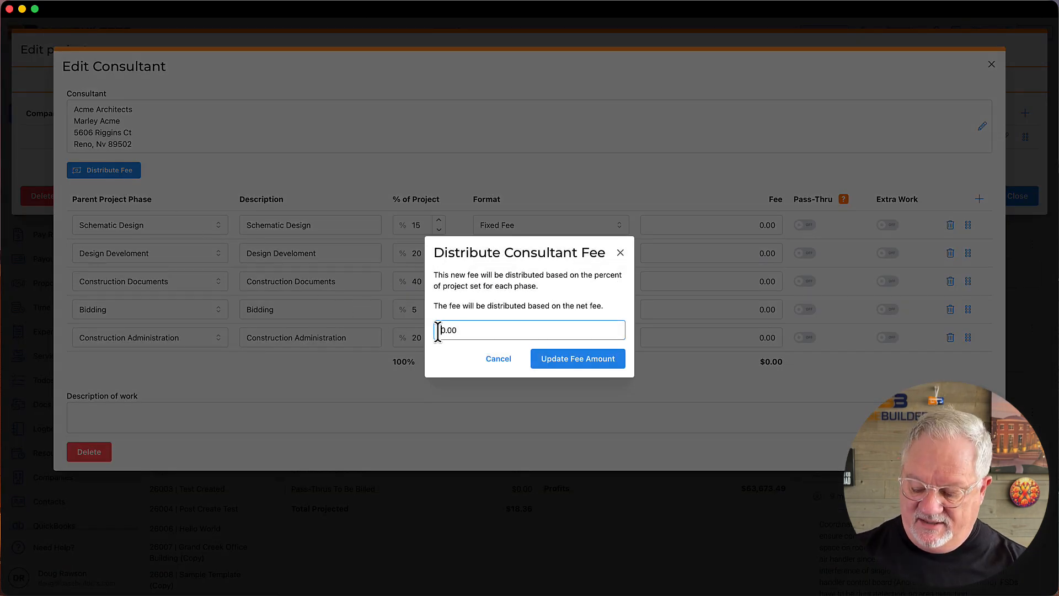
text(1000)
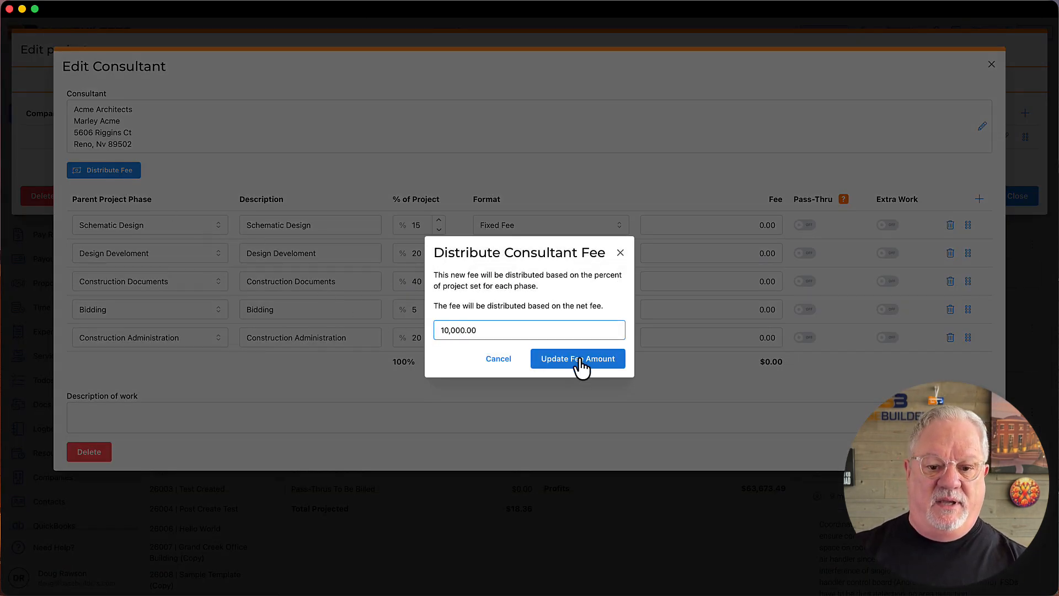
click(577, 363)
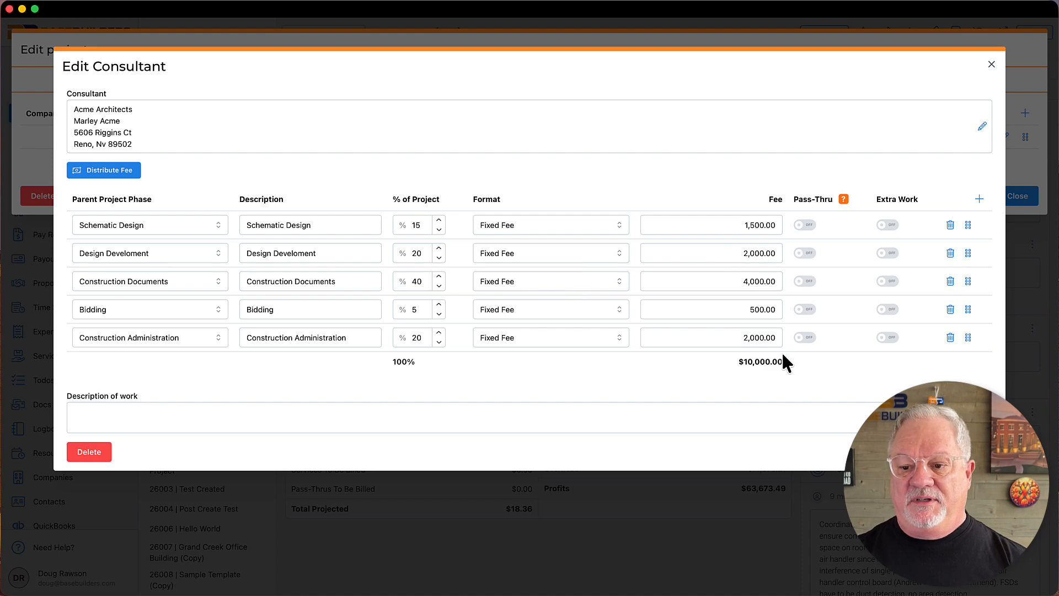
click(975, 457)
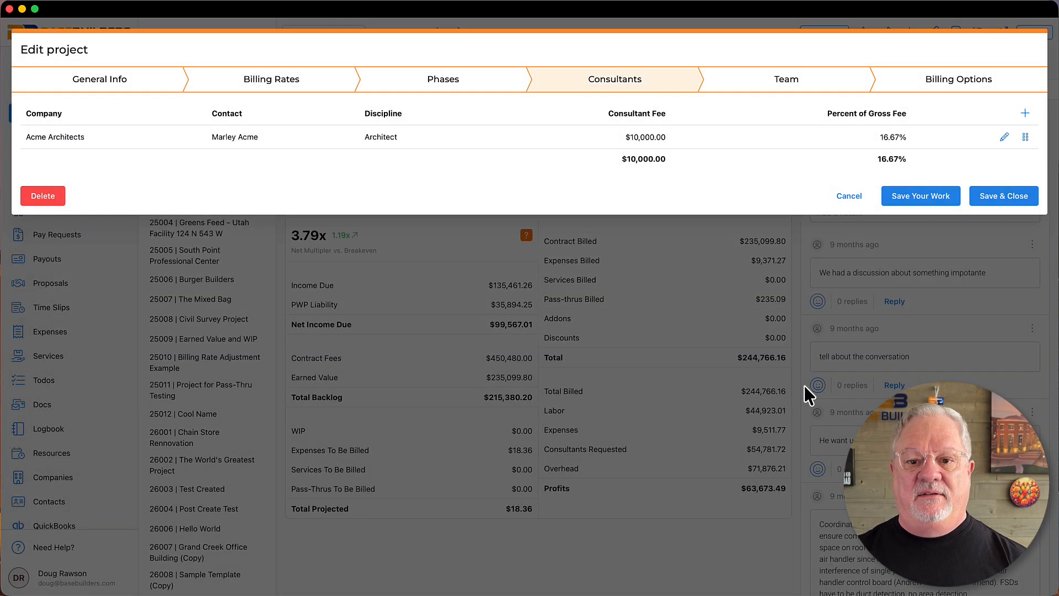
- Try Hourly billing on the Schematic Design phase with a not-to-exceed limit and expenses/pass-thrus billed against it, and discard the phase edits
click(418, 98)
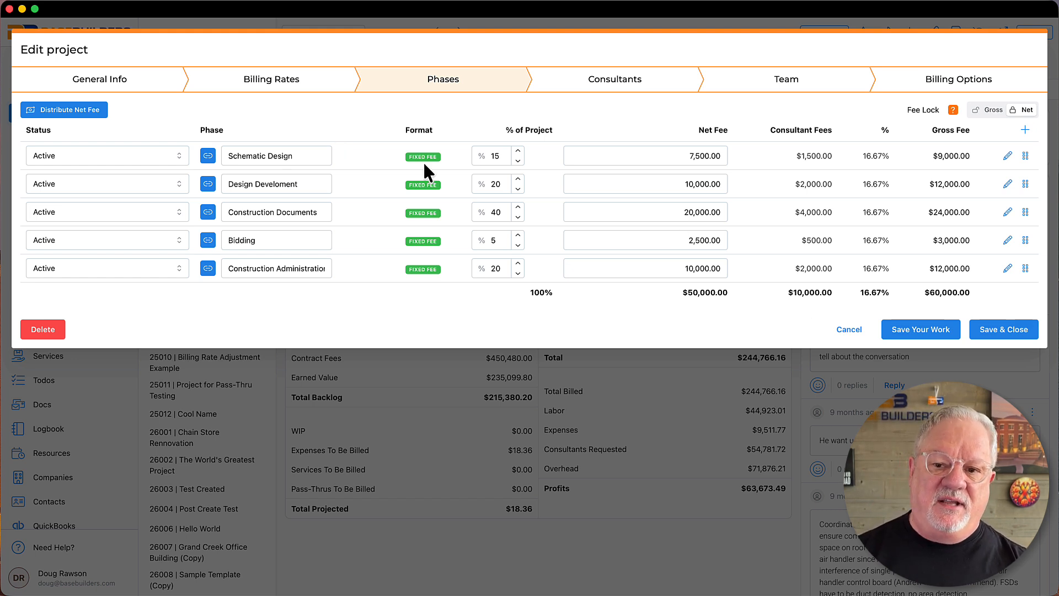
click(1007, 156)
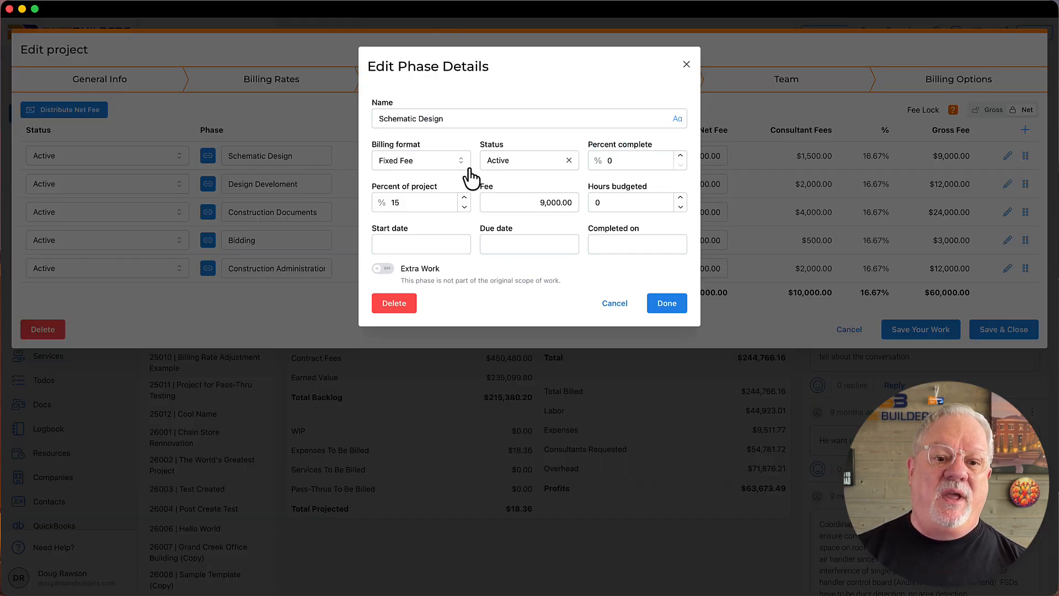
click(434, 161)
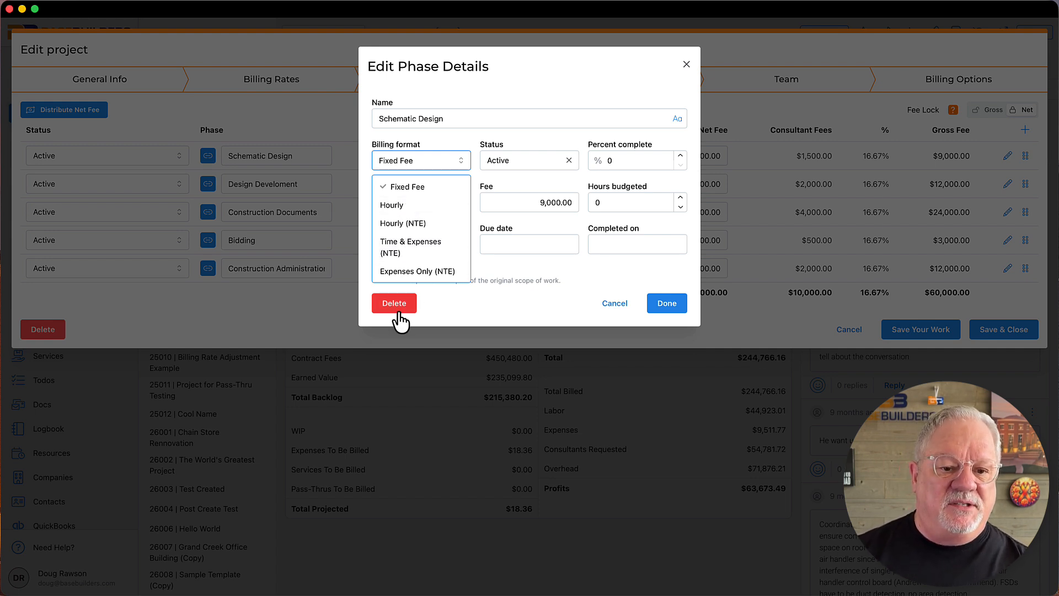
click(395, 205)
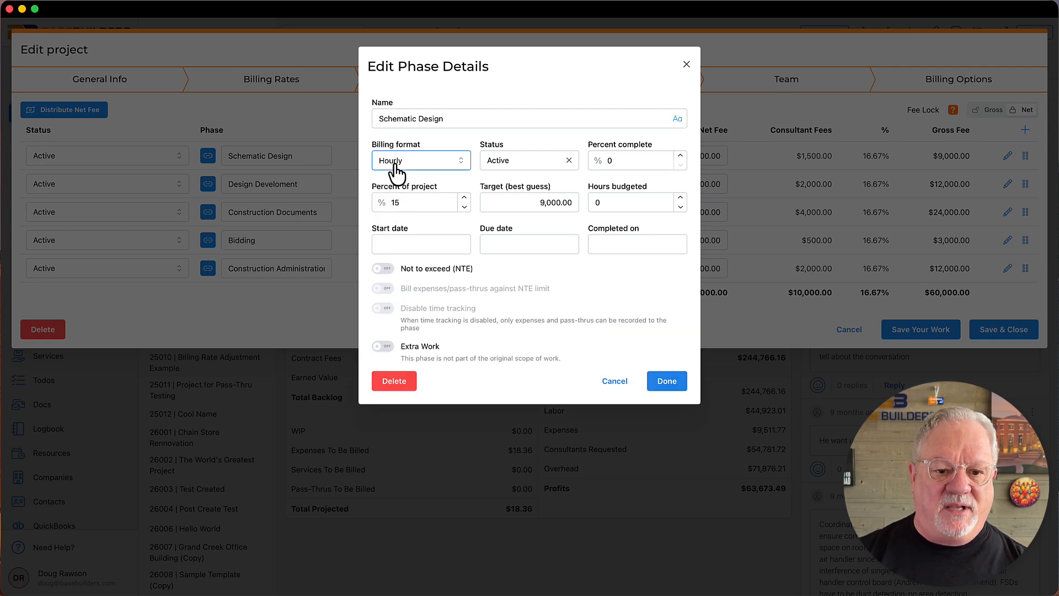
click(388, 270)
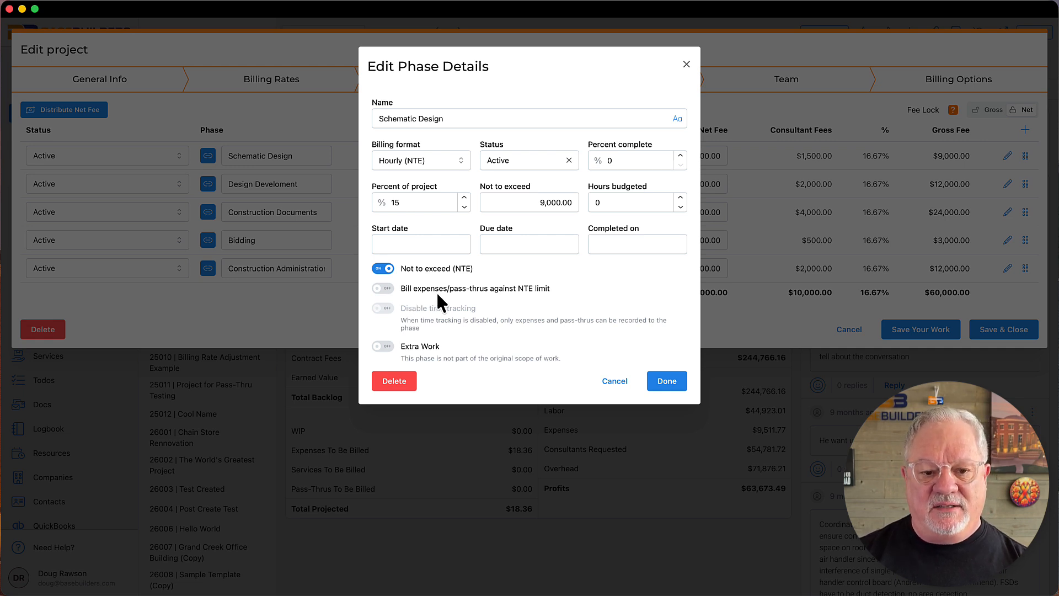
click(383, 289)
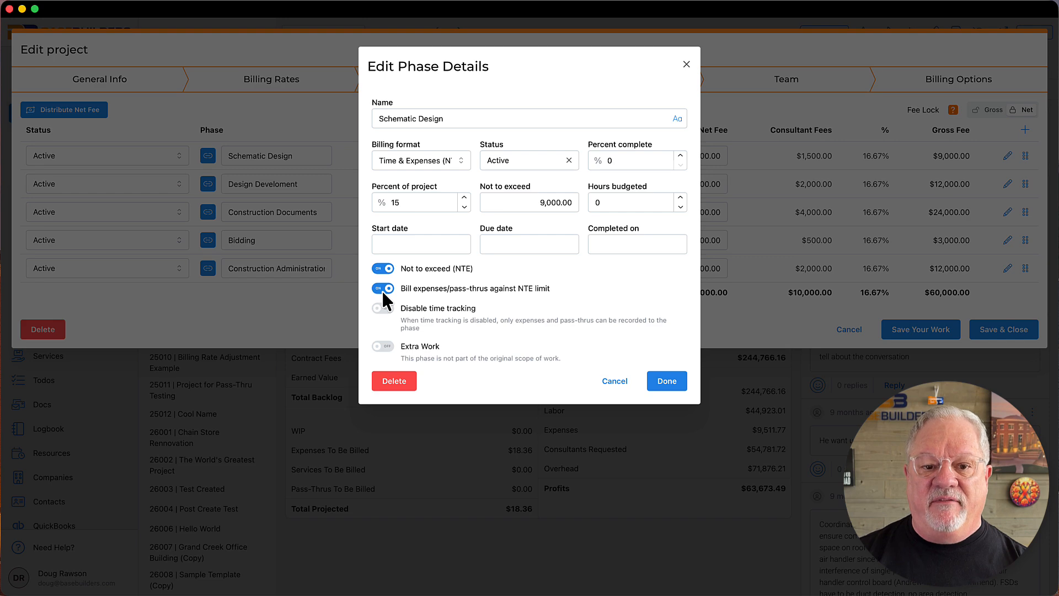
click(381, 289)
click(382, 268)
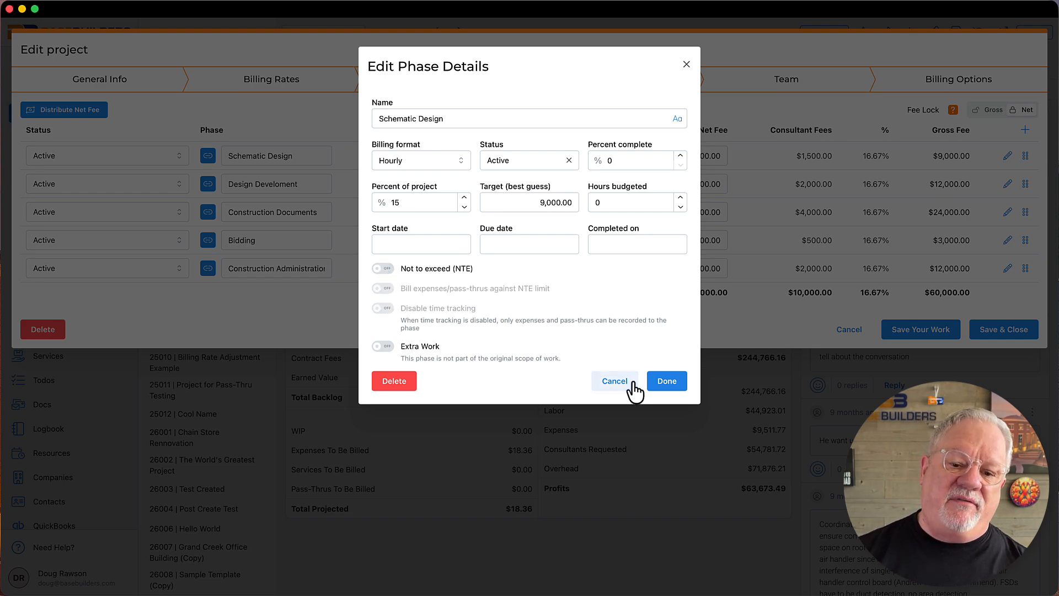
click(611, 385)
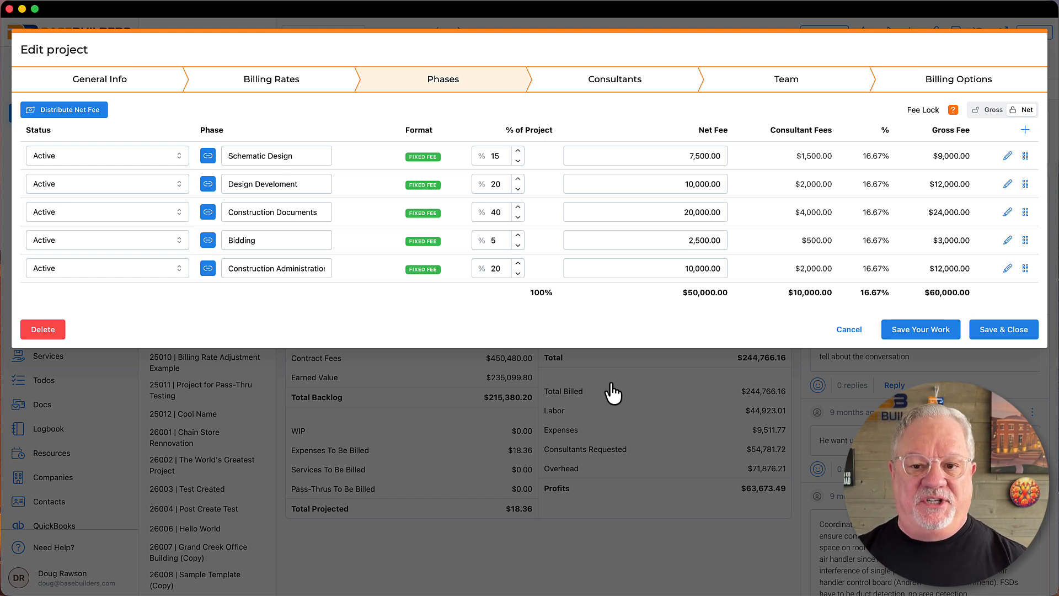
- Add four available staff members to the project team: the first, the third and the last two listed
click(816, 87)
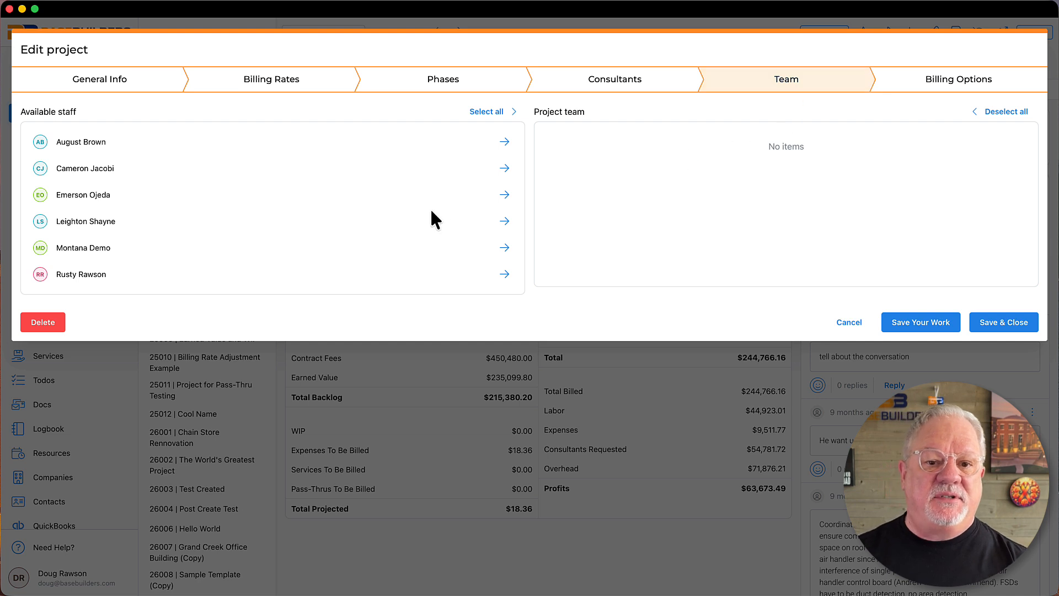
click(504, 142)
click(504, 169)
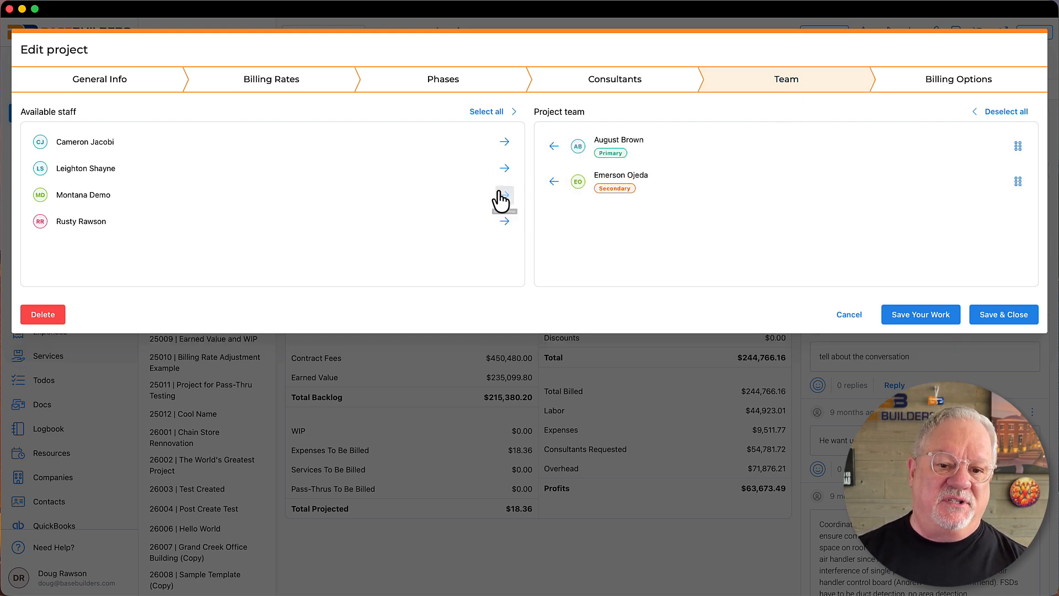
click(503, 195)
click(503, 195)
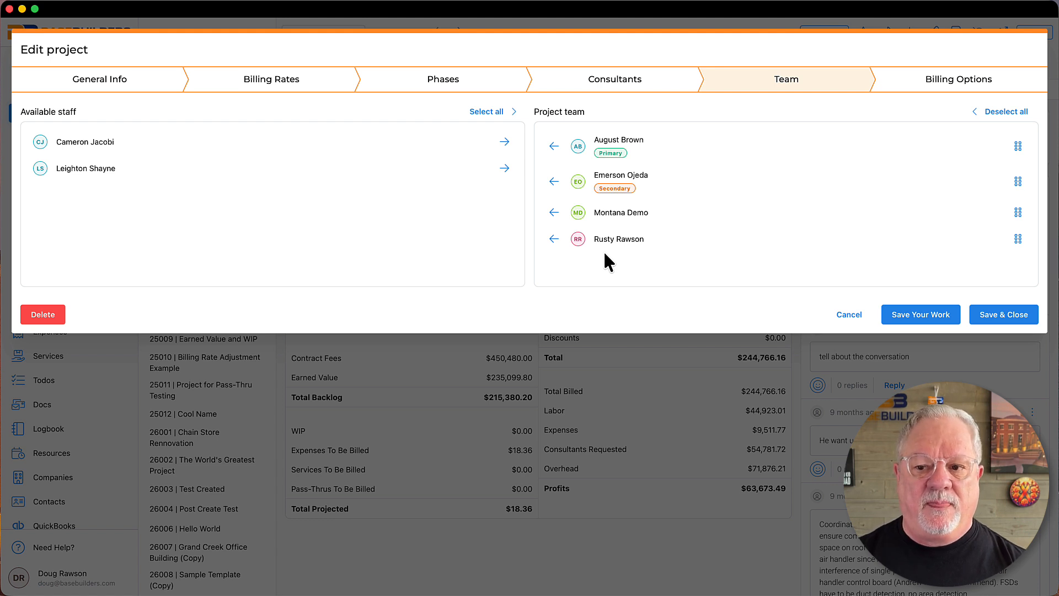
- Examine the project's billing options for markups, terms, taxes and invoice printing, and cancel out of the project editor
click(919, 93)
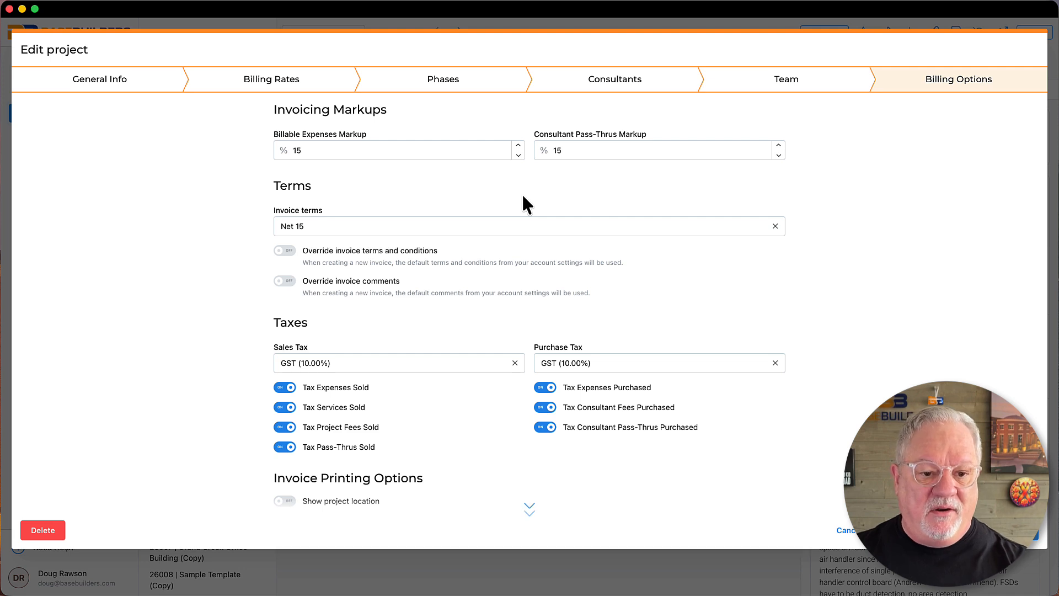
scroll(608, 476, down, 10)
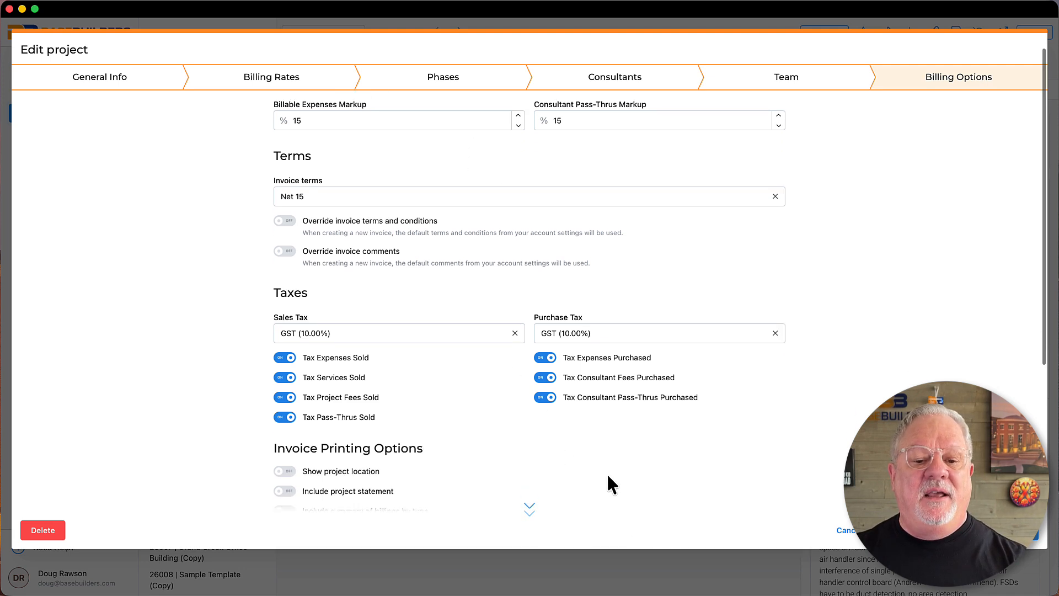
scroll(608, 475, down, 2)
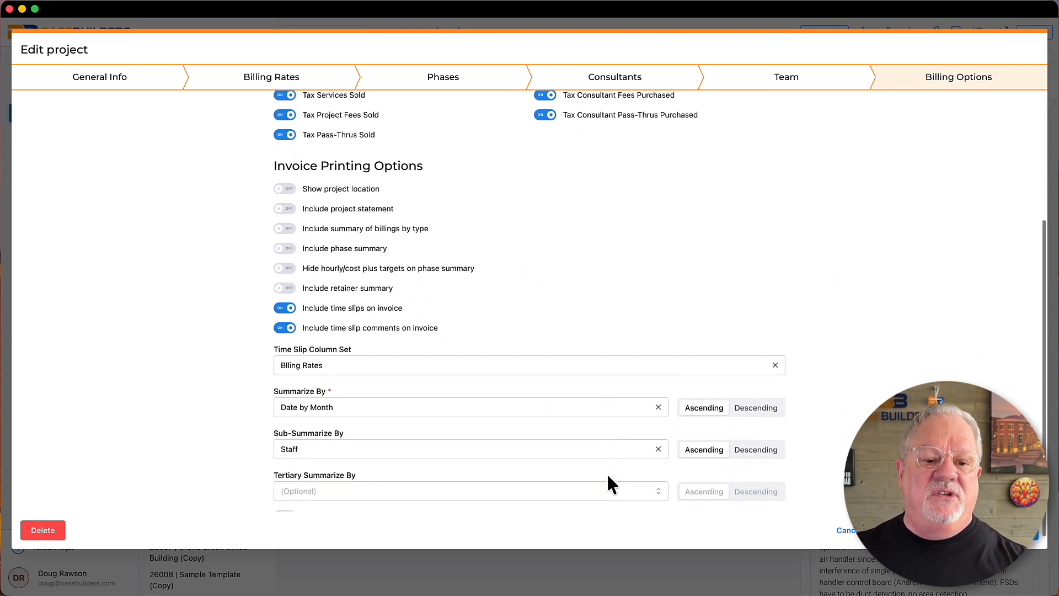
scroll(608, 476, up, 11)
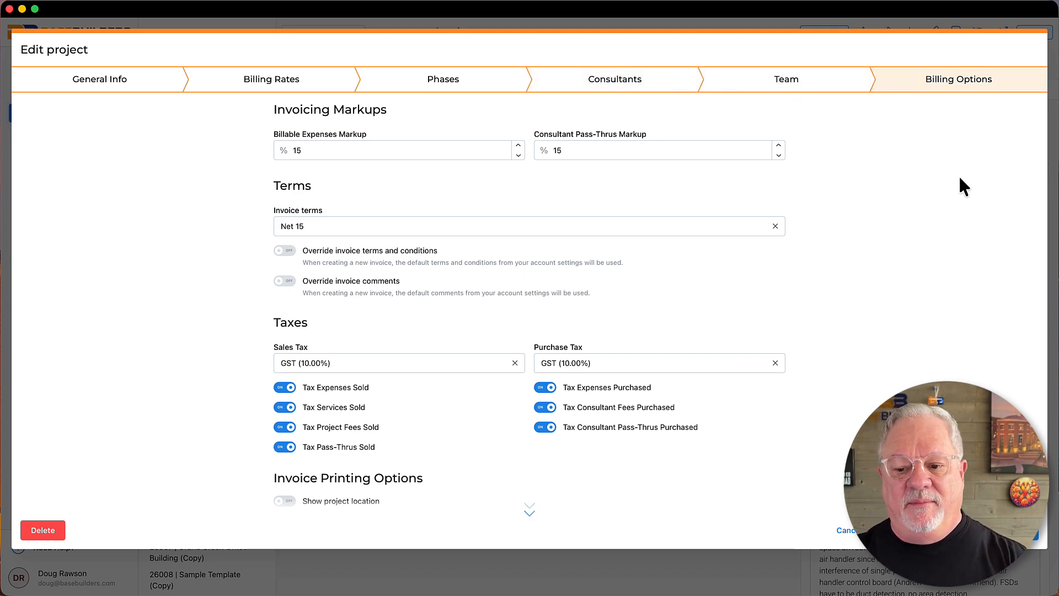
click(854, 531)
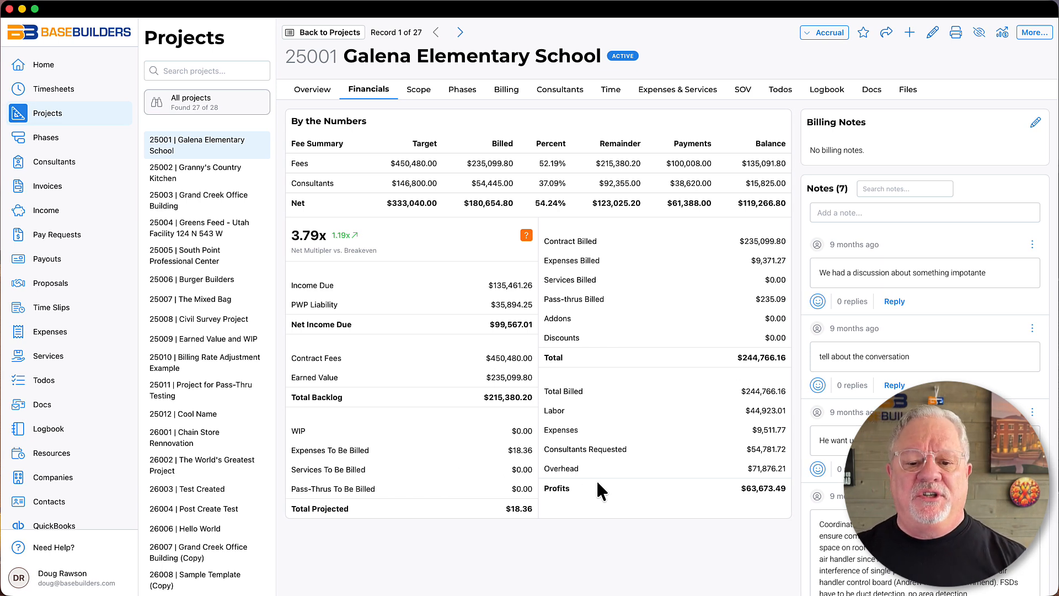
- Return to the full project list and switch its column set to System Default
scroll(597, 482, down, 1)
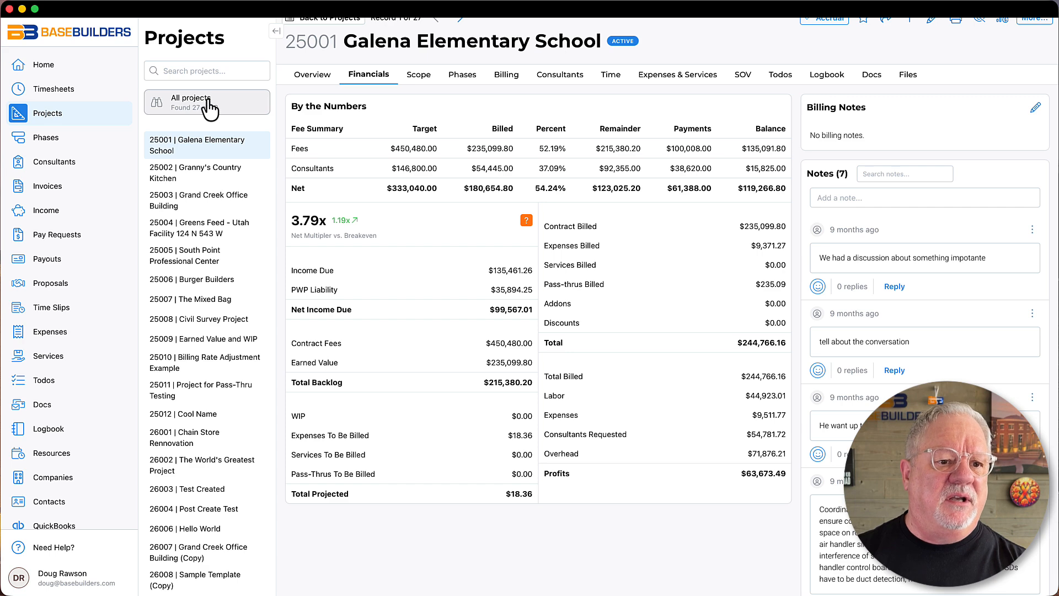
scroll(322, 43, up, 2)
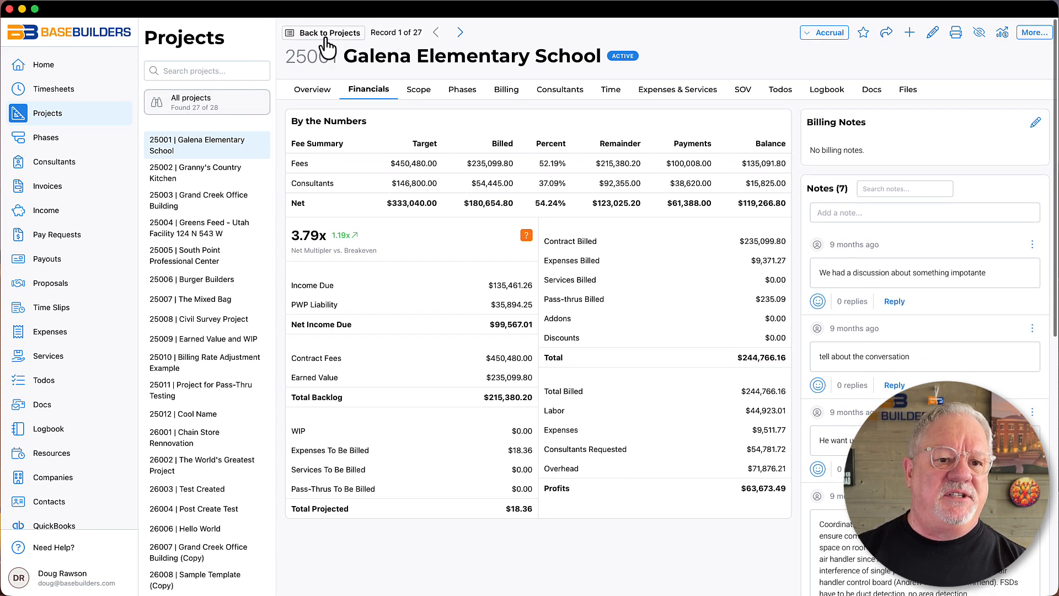
click(324, 35)
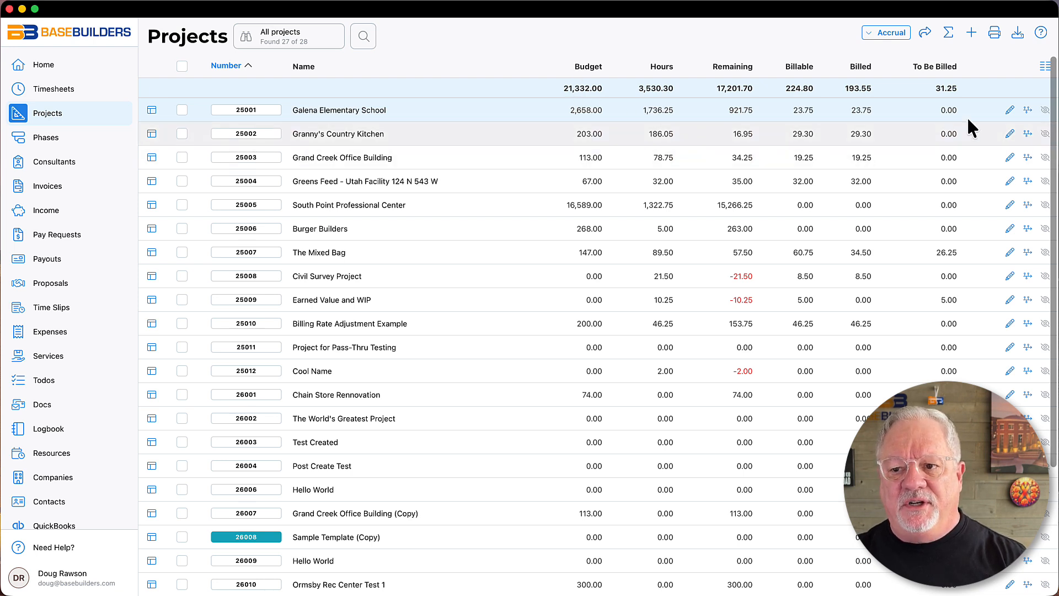
click(1041, 68)
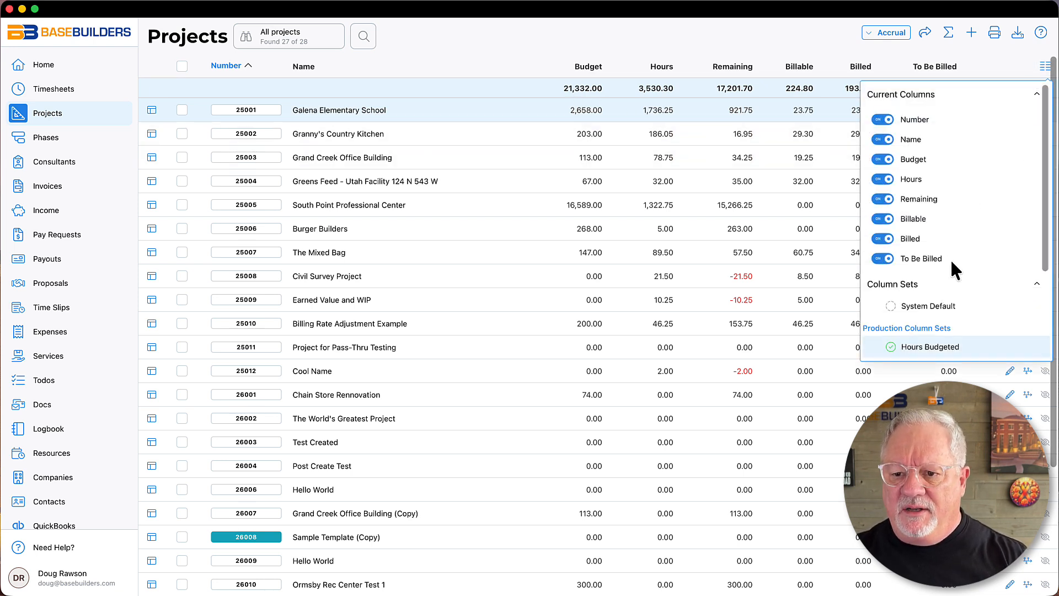
click(920, 307)
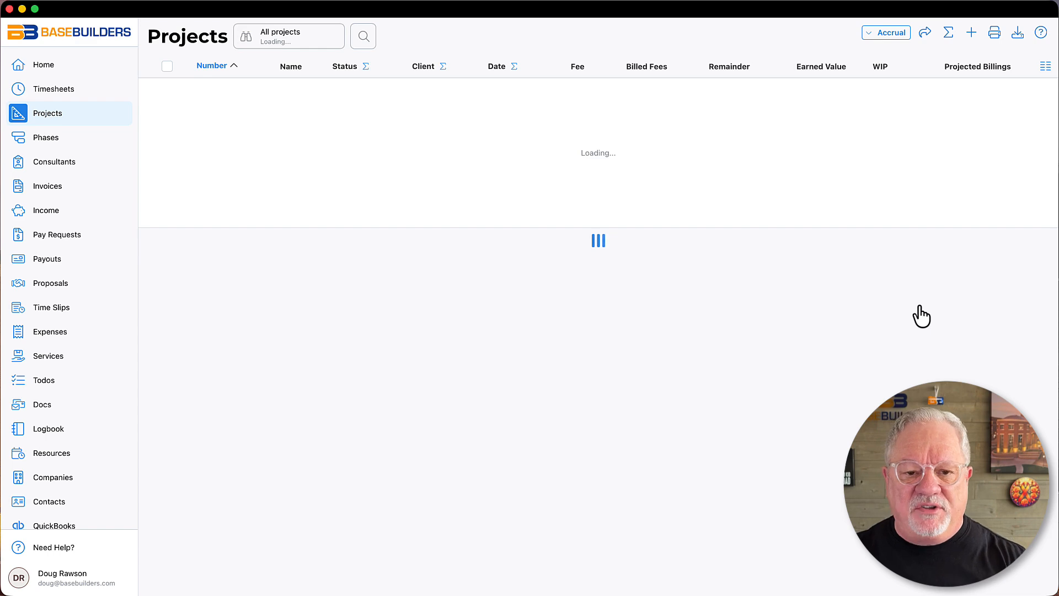